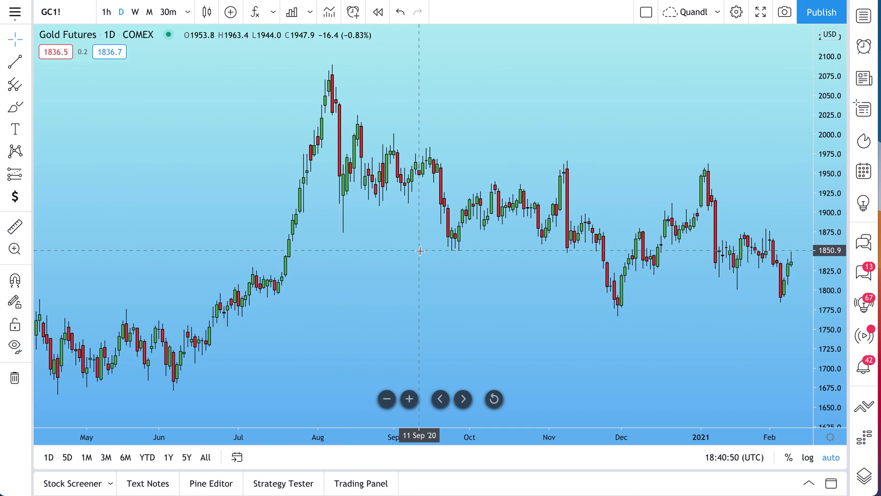
- Zoom out to show 2020 through February 2021, then pan to leave space after the last bar
scroll(420, 251, "down", 5)
left_click_drag(482, 249, 403, 247)
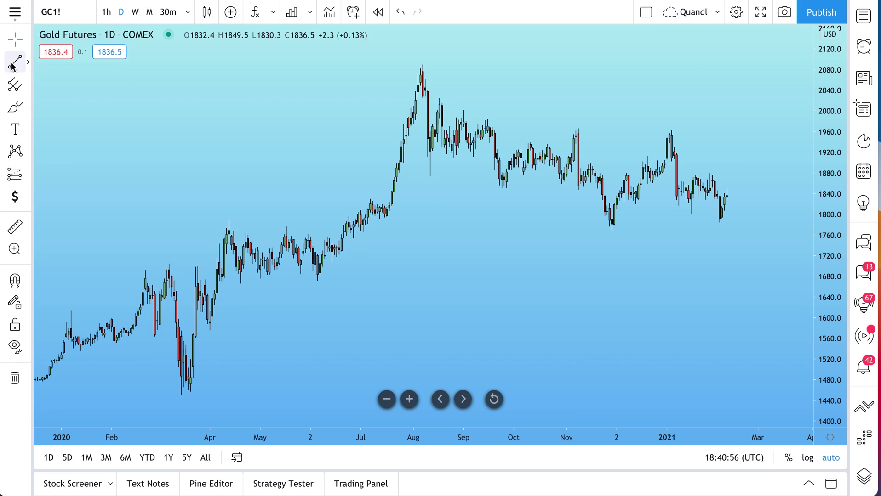
- Star Trend Line, Anchored VWAP, Arrow and Regression Trend in the Trend Line Tools list
left_click(27, 61)
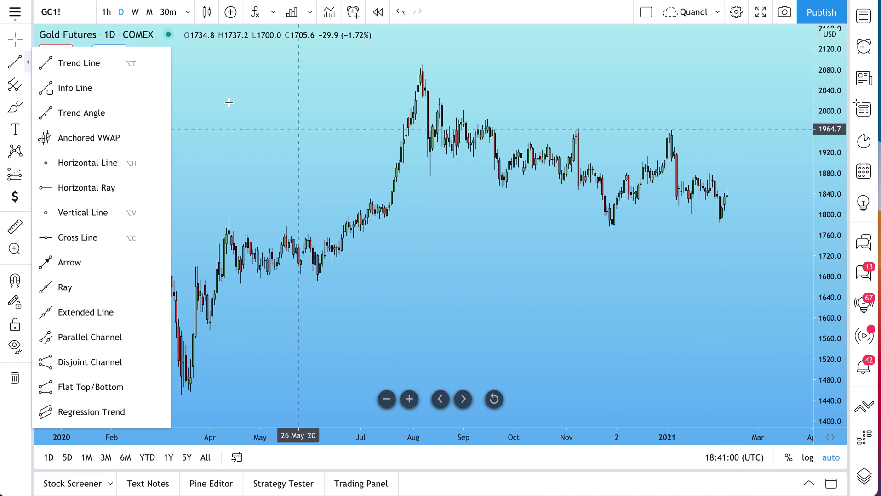
left_click(28, 63)
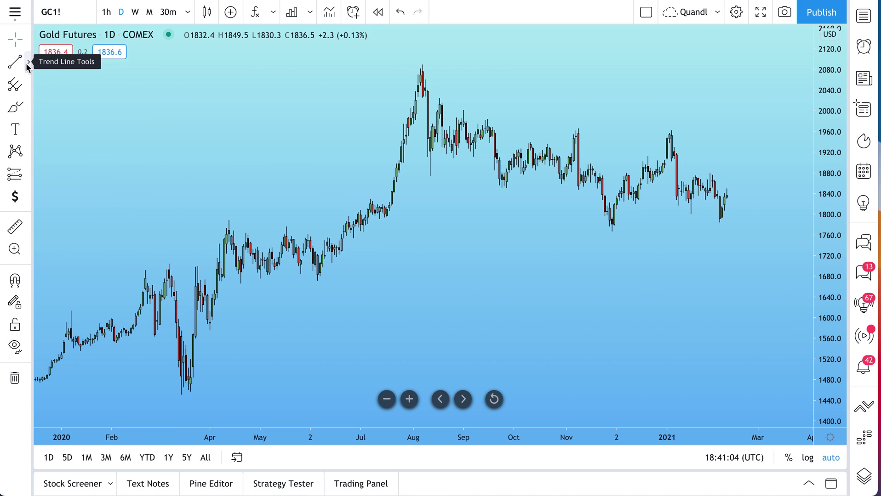
left_click(28, 64)
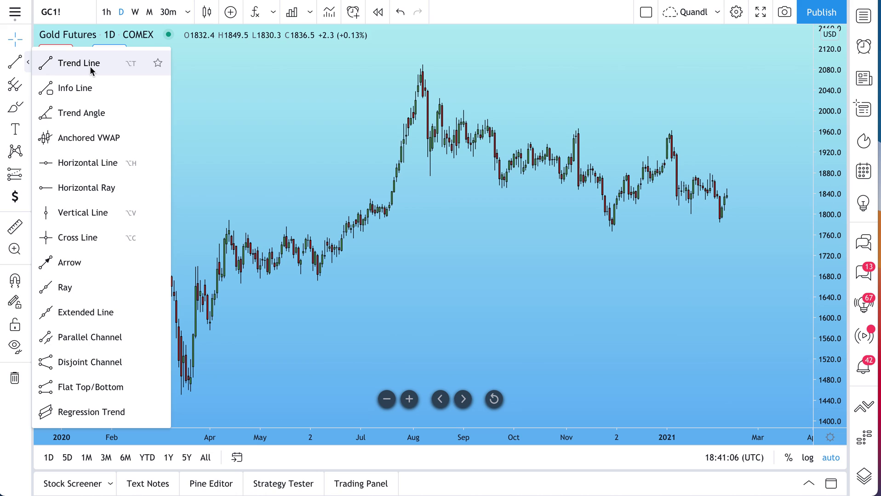
left_click(157, 64)
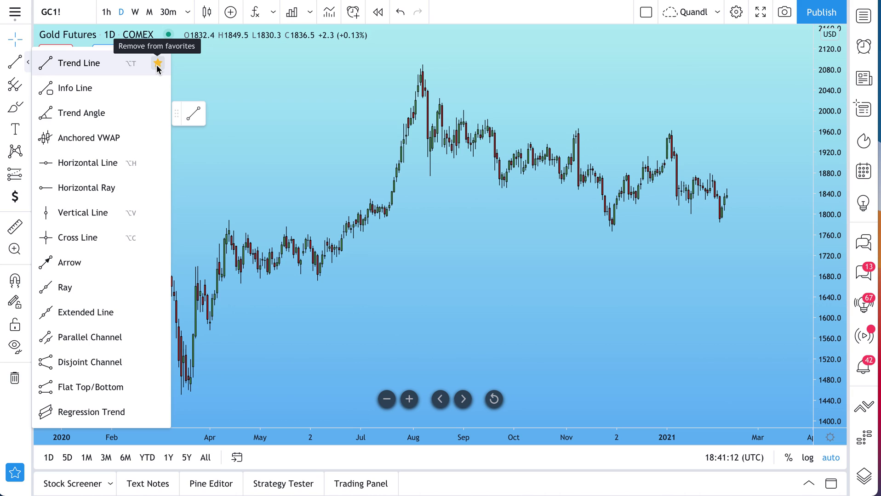
left_click(157, 139)
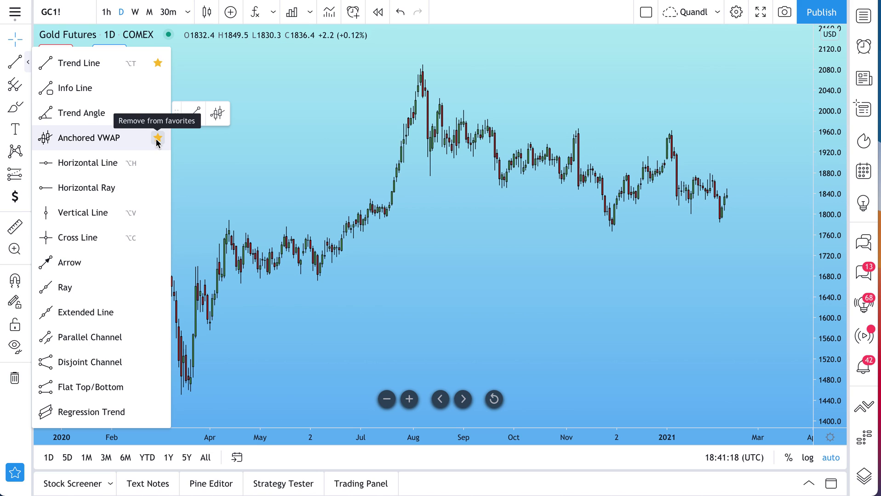
left_click(158, 263)
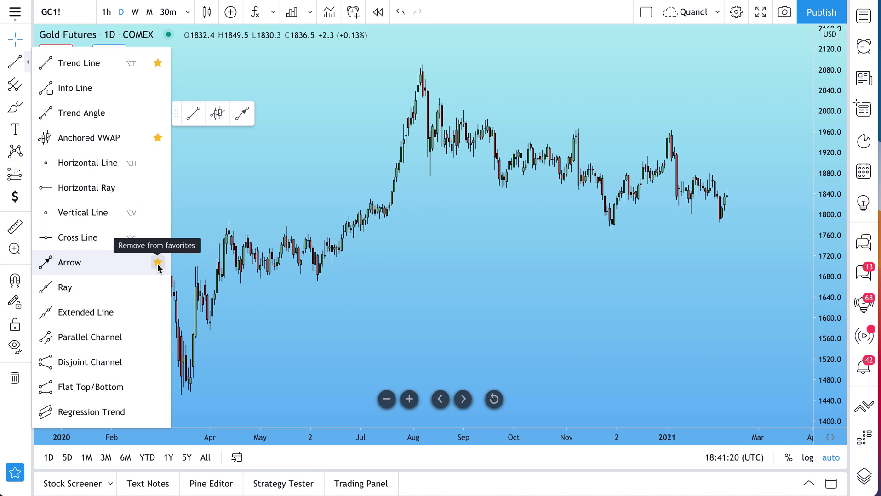
left_click(157, 412)
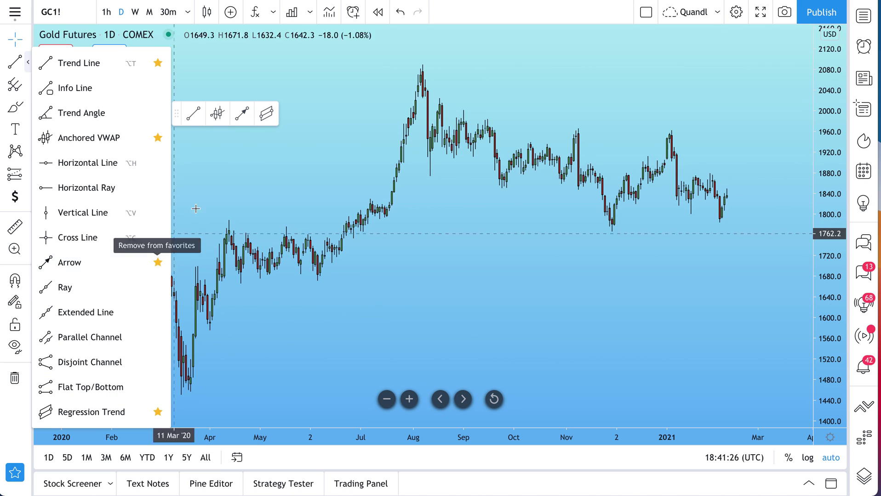
left_click(230, 193)
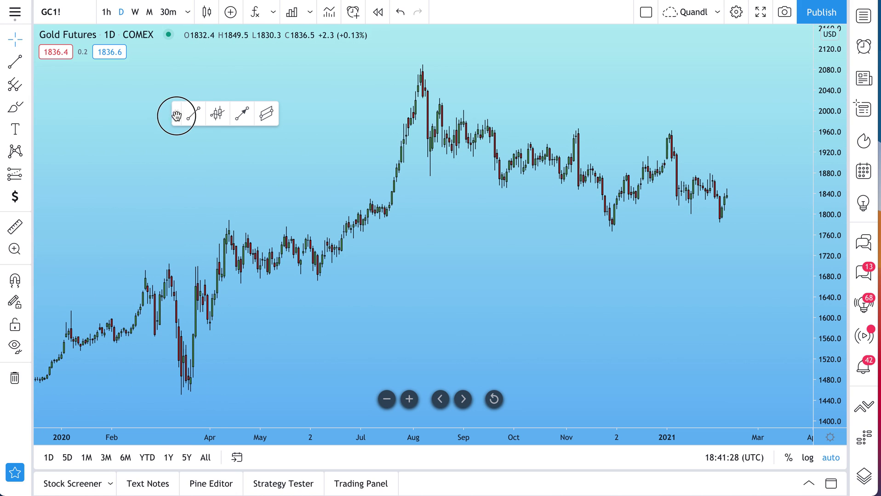
- Move the favorites bar top right and draw an arrow from early October up to early September
left_click_drag(176, 116, 518, 68)
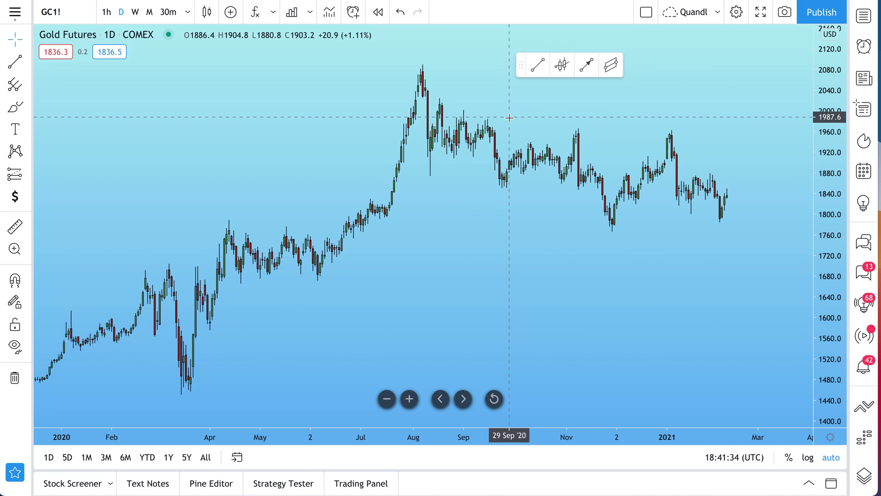
left_click(586, 64)
left_click(527, 250)
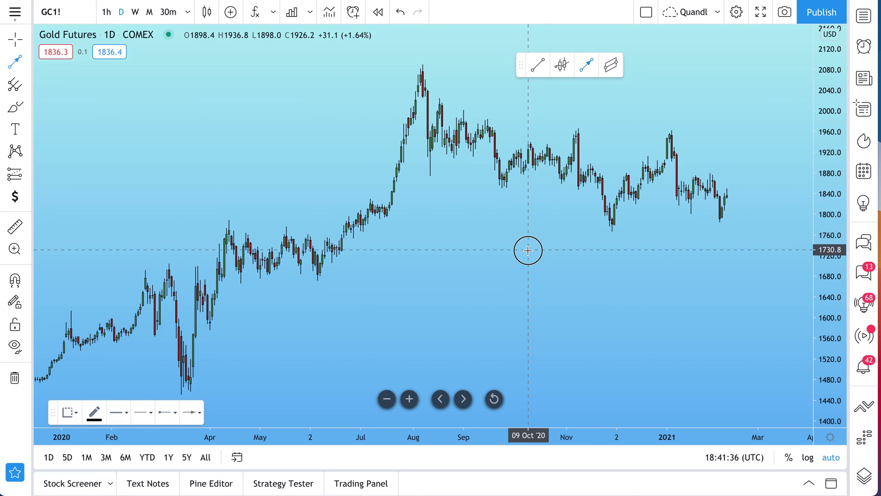
left_click(471, 187)
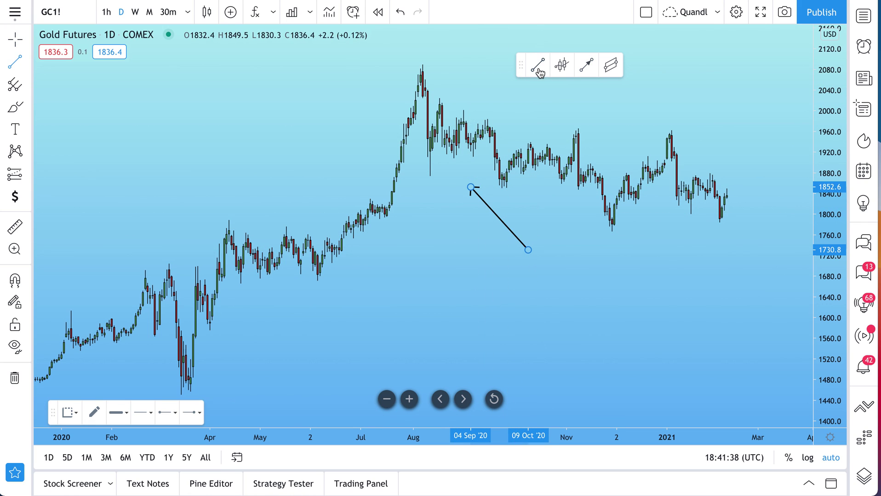
- Draw a trend line from the late-November low to late February 2021
key("alt+t")
left_click(607, 234)
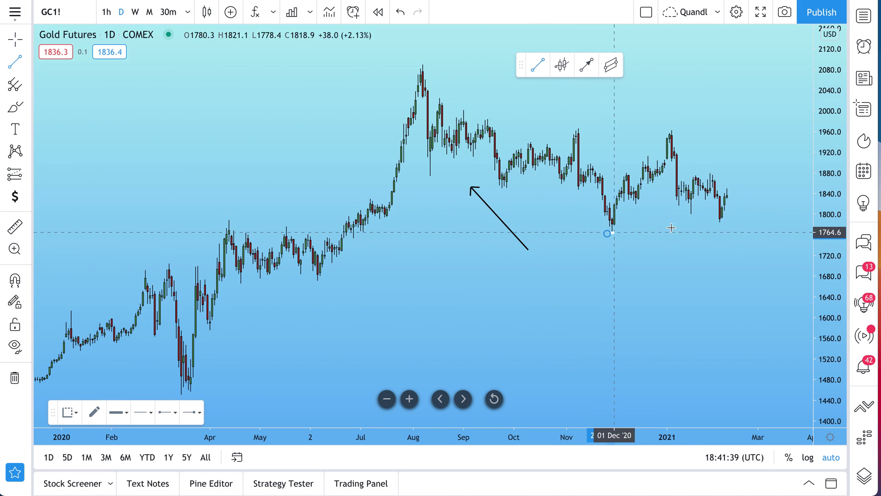
left_click(748, 225)
left_click(738, 244)
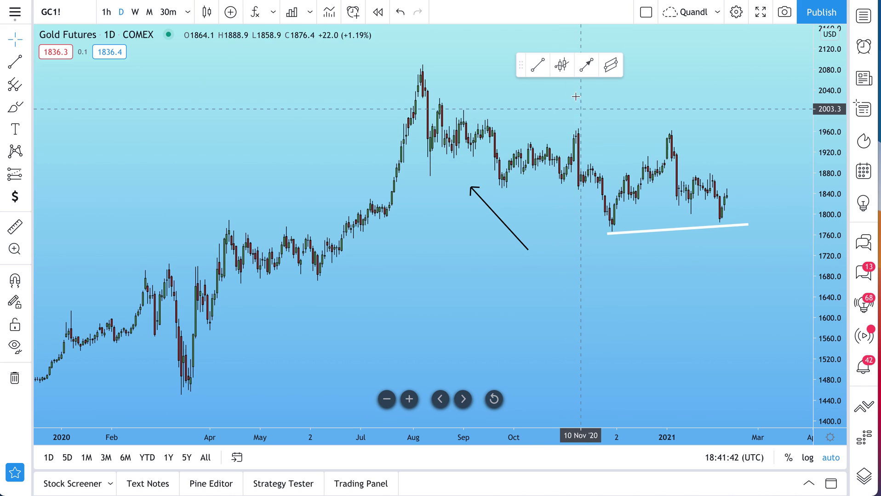
- Anchor a VWAP at the March 2020 low
left_click(561, 64)
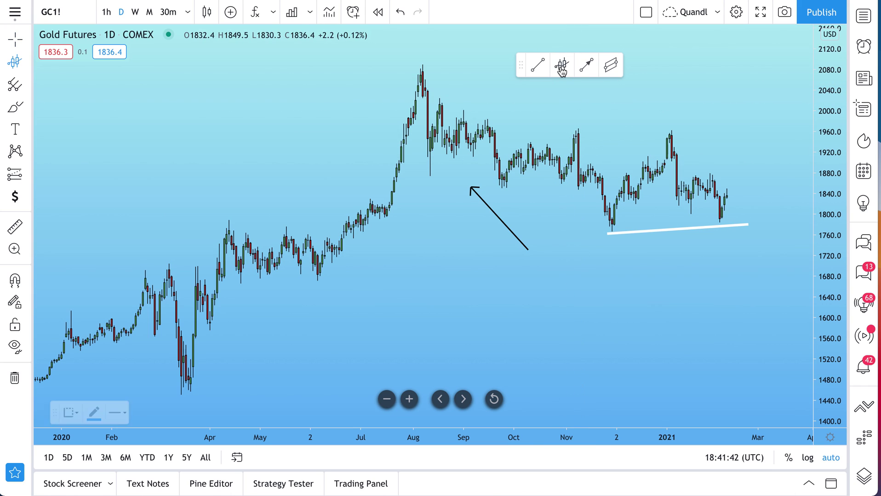
left_click(189, 387)
left_click(475, 321)
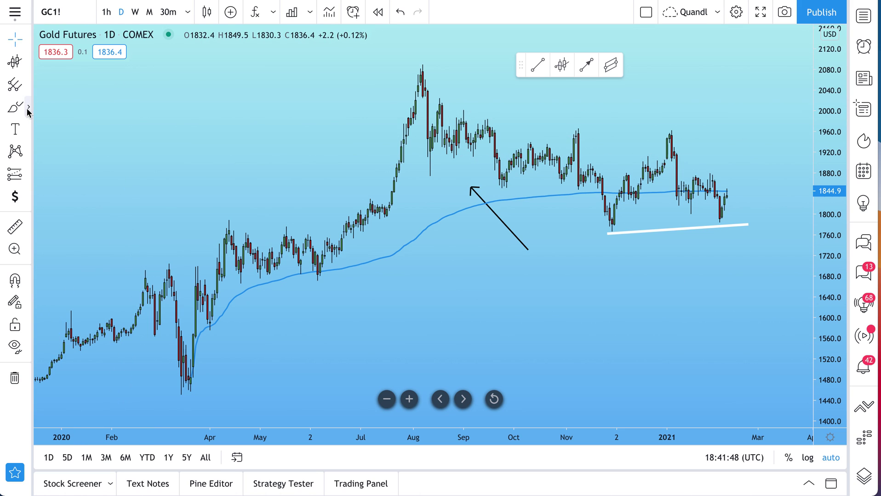
- Star Brush, Path and Rectangle in the Geometric Shapes list
left_click(28, 109)
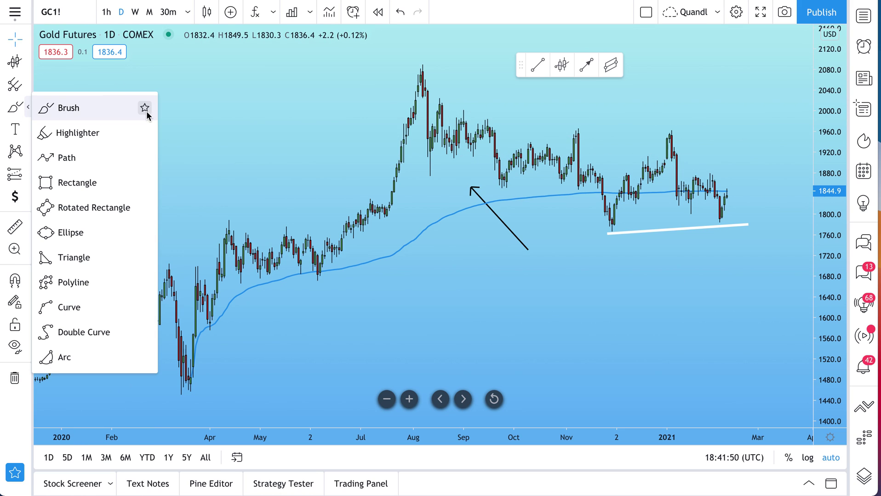
left_click(144, 109)
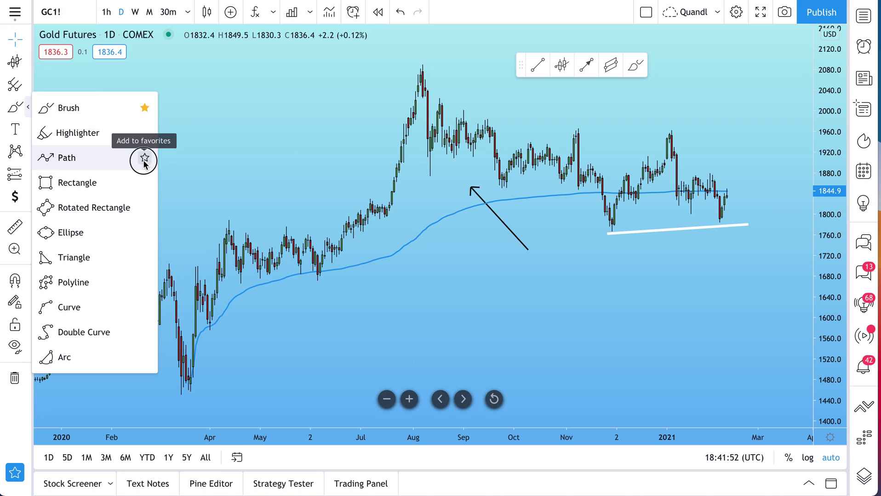
left_click(145, 158)
left_click(144, 184)
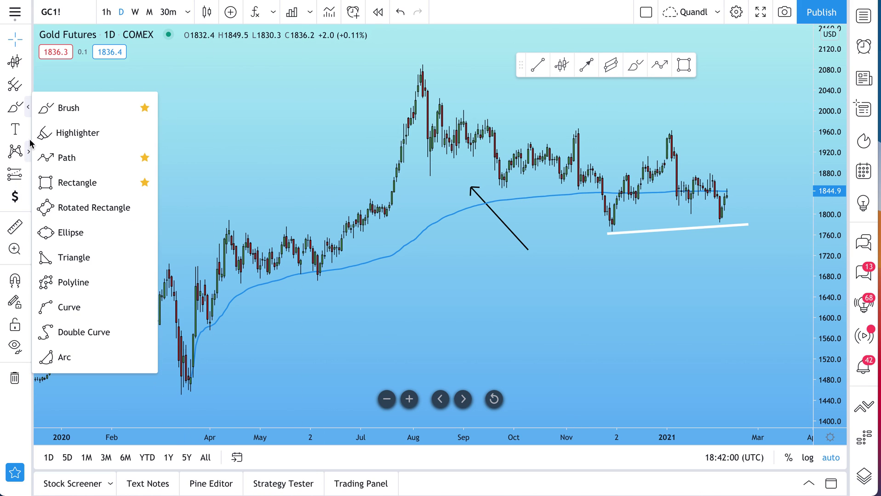
- Star Price Range, Long Position and Short Position in the Prediction tools list
mouse_move(28, 175)
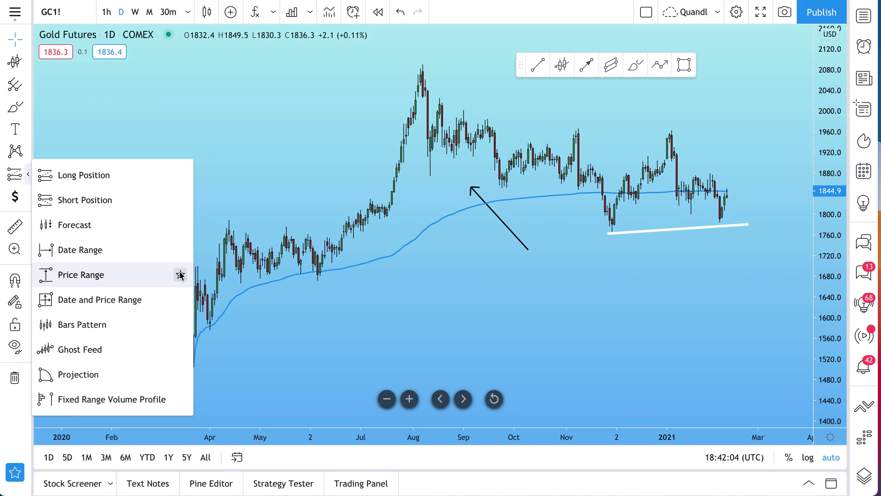
left_click(181, 275)
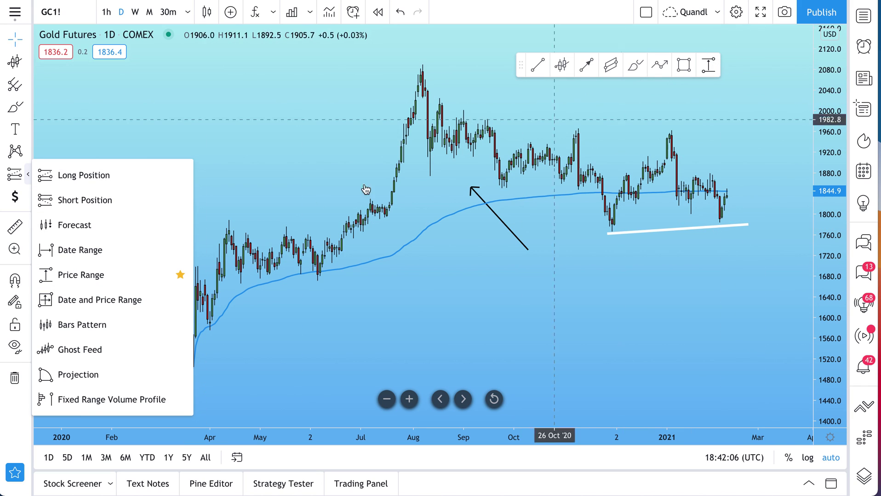
left_click(181, 175)
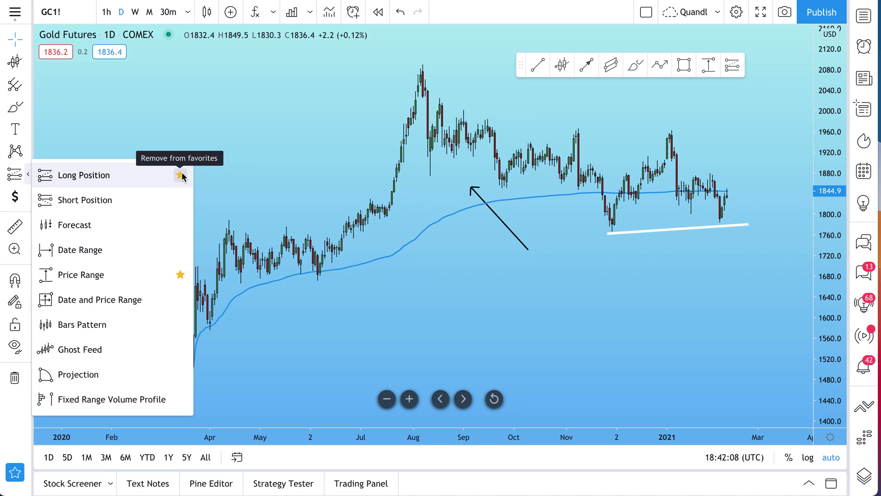
left_click(180, 200)
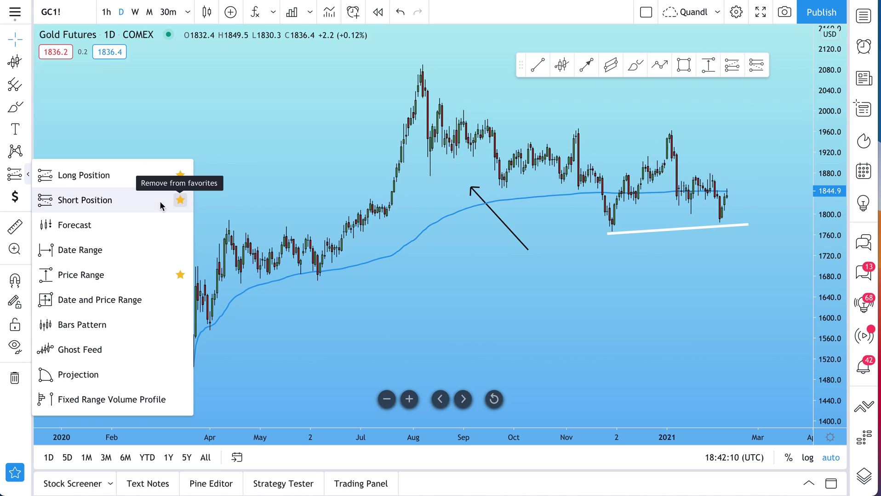
- Star Price Note in the annotation tools and move the favorites bar left
left_click(29, 130)
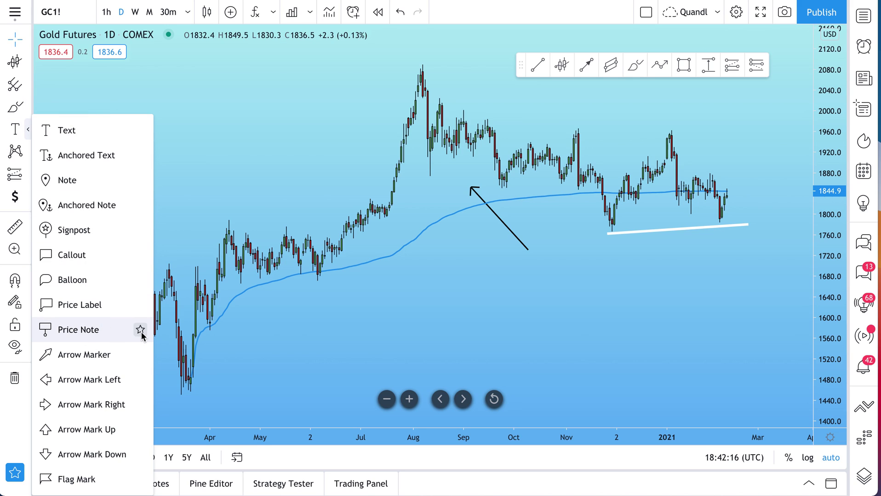
left_click(609, 271)
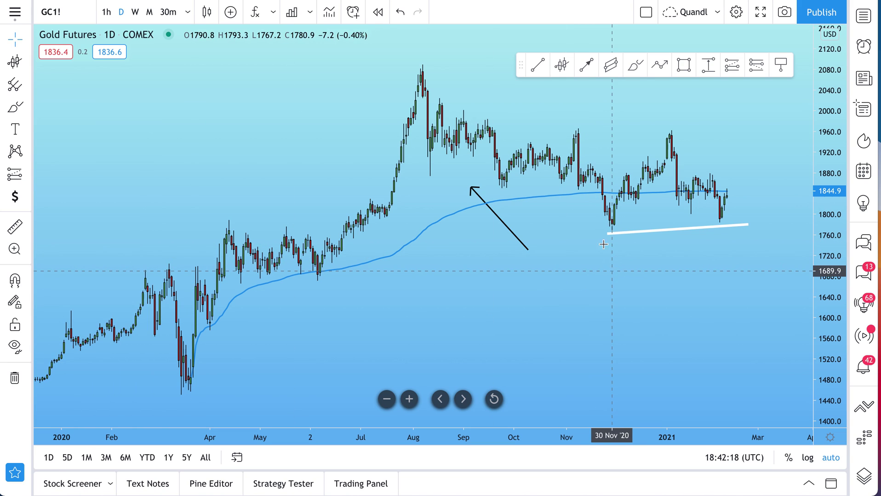
left_click_drag(520, 65, 85, 97)
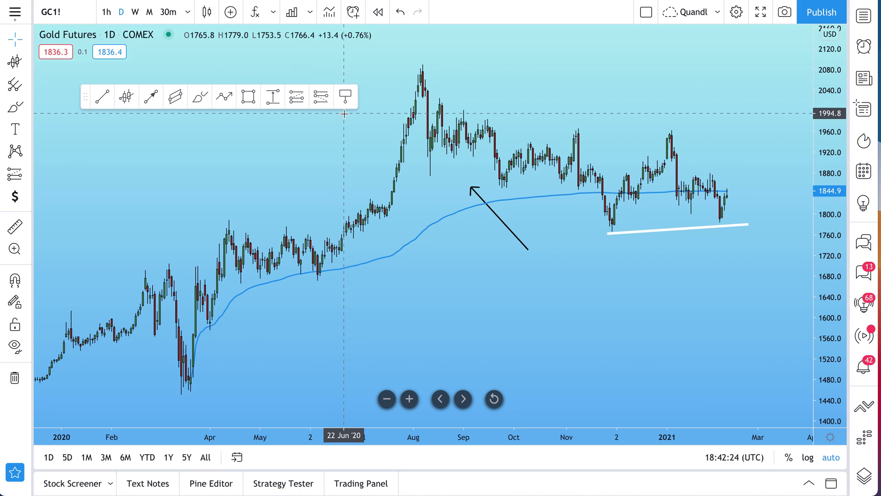
- Place a price note at 1875.5 in mid-November with its label near the year-end top
left_click(345, 98)
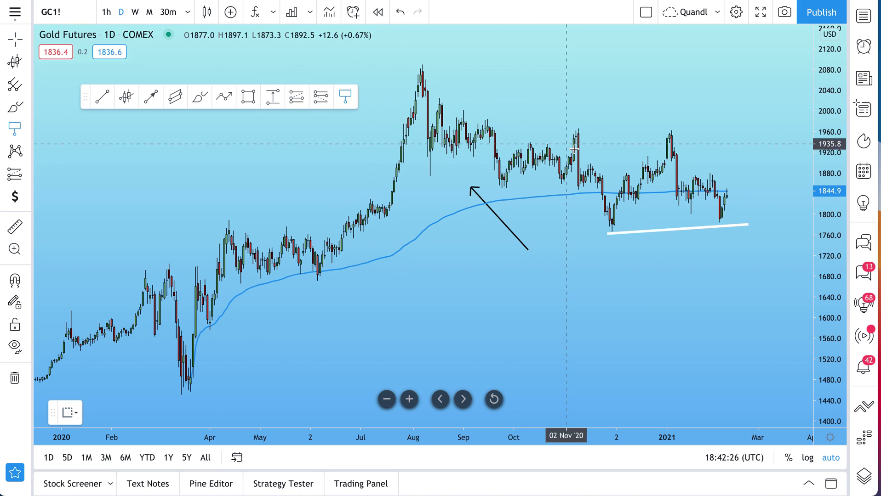
left_click(597, 176)
left_click(662, 74)
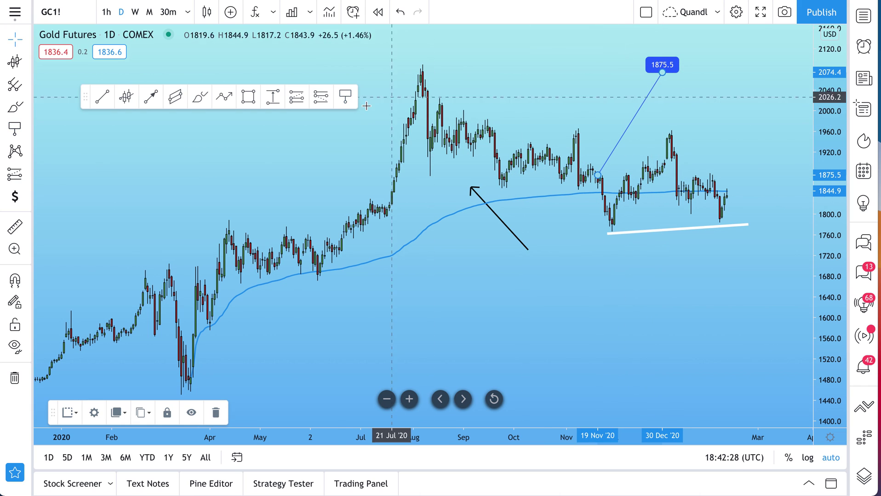
- Measure a price range from the February low up to the August top
left_click(272, 97)
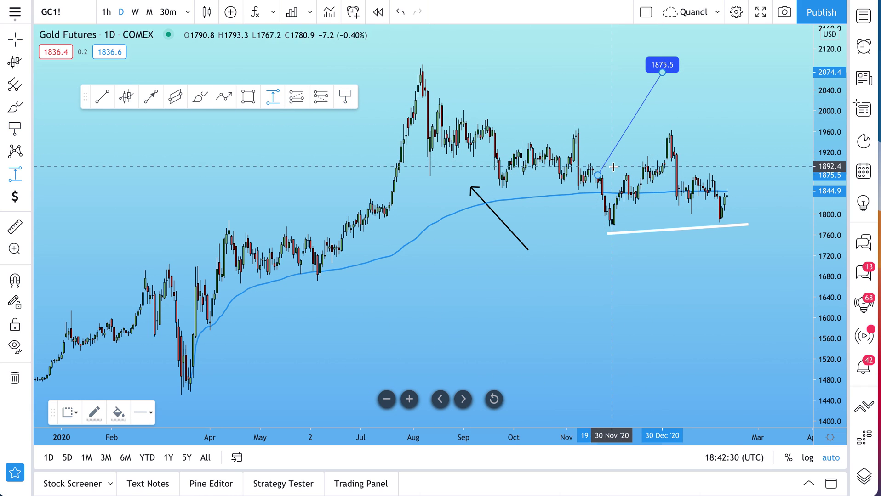
left_click(723, 222)
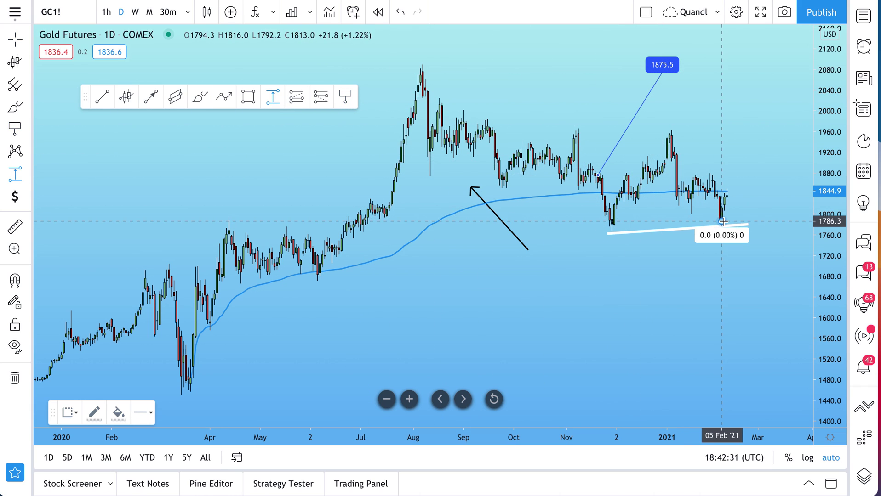
left_click(423, 66)
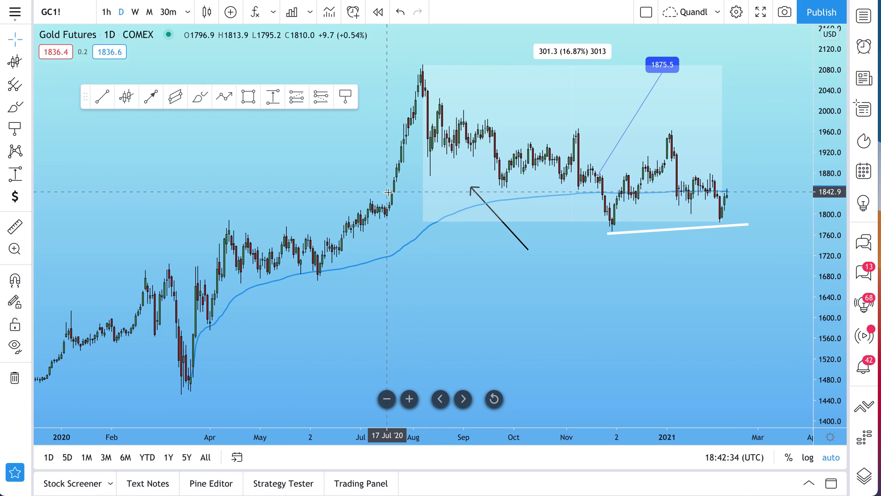
- Brush red circles around the June low, August top and December low
left_click(200, 96)
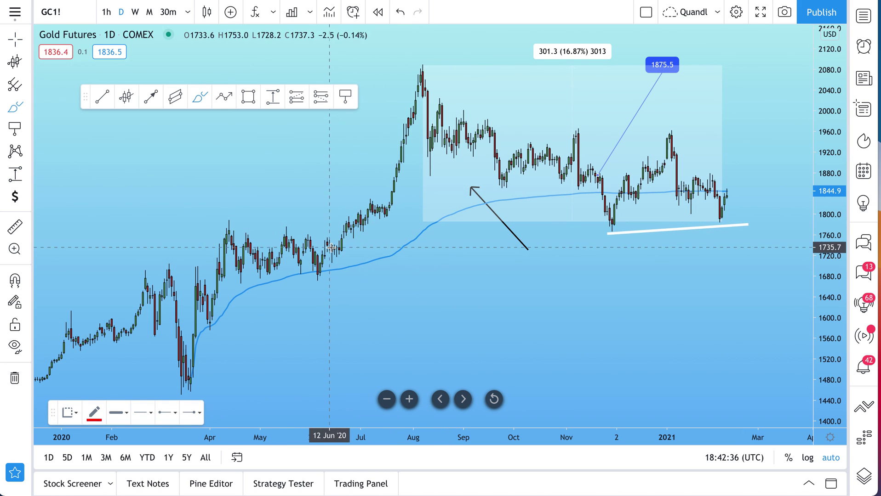
mouse_move(319, 259)
left_mouse_down()
mouse_move(325, 285)
mouse_move(329, 263)
left_mouse_up()
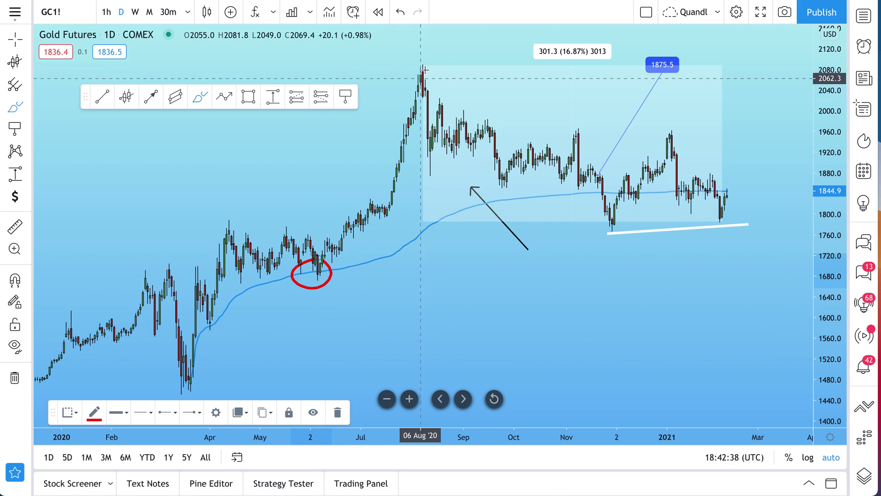
mouse_move(424, 59)
left_mouse_down()
mouse_move(438, 78)
mouse_move(425, 58)
left_mouse_up()
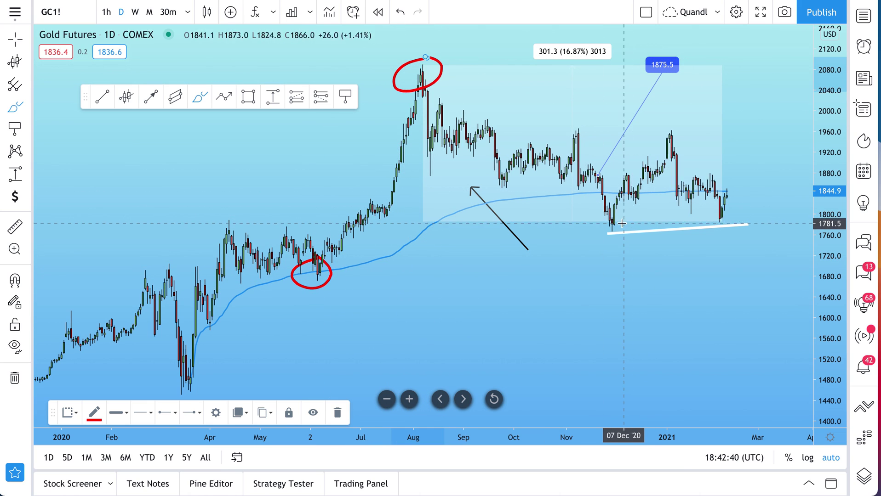
mouse_move(616, 219)
left_mouse_down()
mouse_move(625, 245)
mouse_move(615, 218)
left_mouse_up()
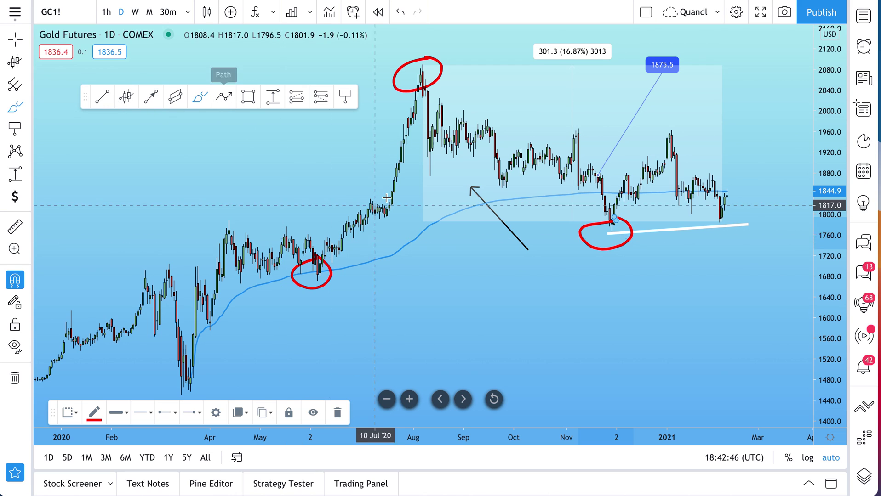
- Undo the circles, delete the price range, and clear the remaining drawings and moving average
key("ctrl+z")
key("ctrl+z")
left_click(493, 210)
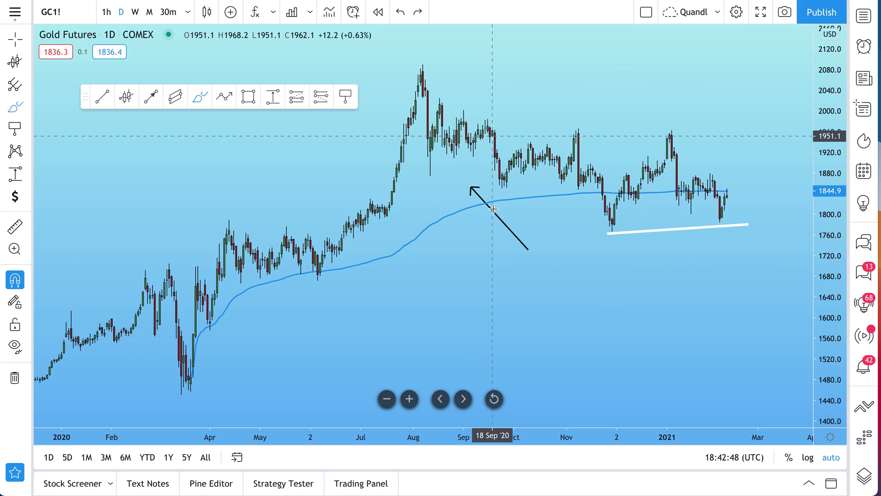
key("ctrl+z")
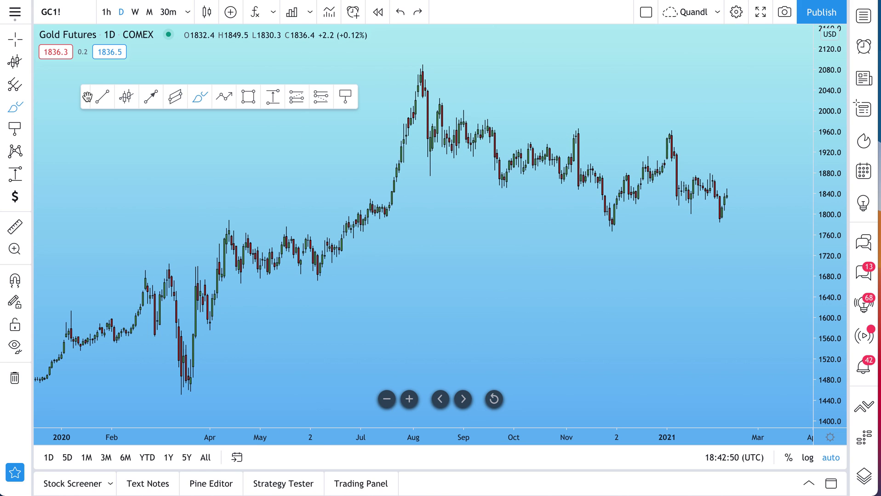
- Move the favorites bar down, then switch the chart symbol to AAPL and then SPY
mouse_move(86, 97)
left_mouse_down()
mouse_move(173, 118)
mouse_move(471, 313)
left_mouse_up()
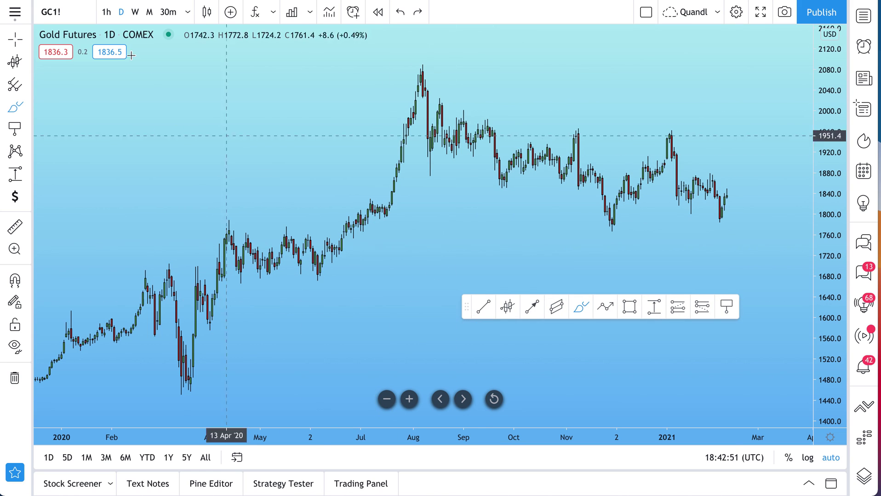
left_click(52, 13)
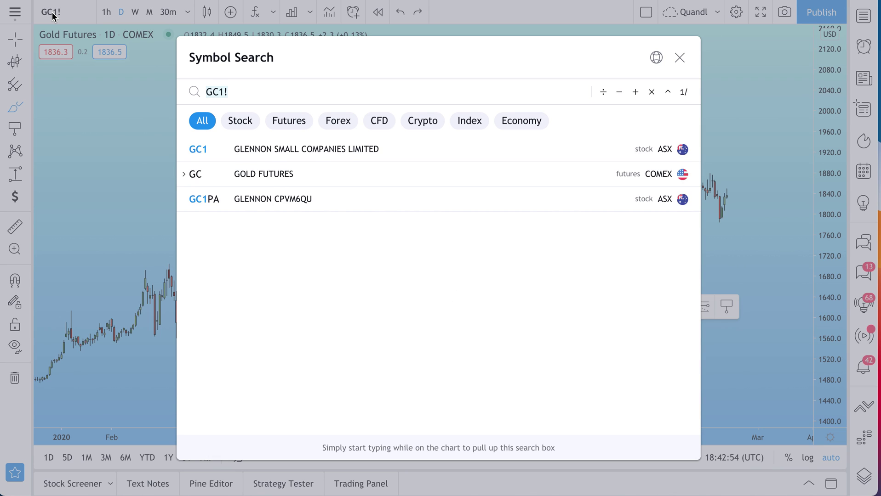
type("AAPL")
key("Return")
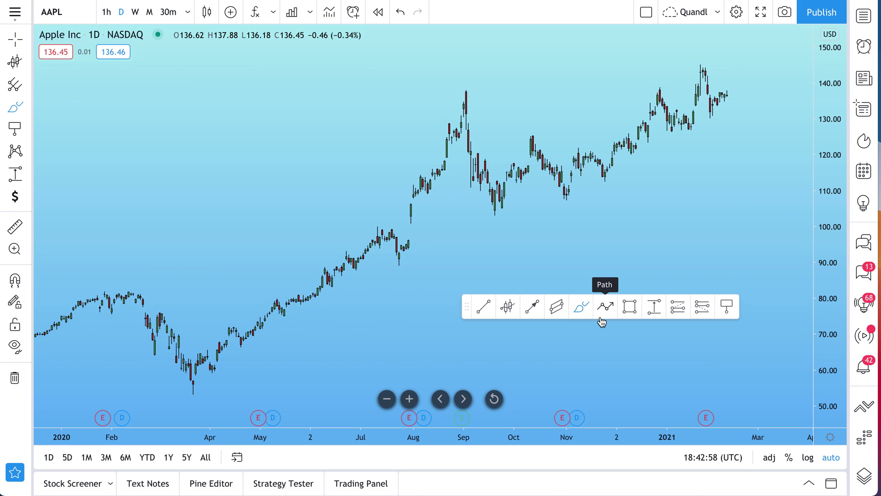
left_click(52, 12)
type("SPY")
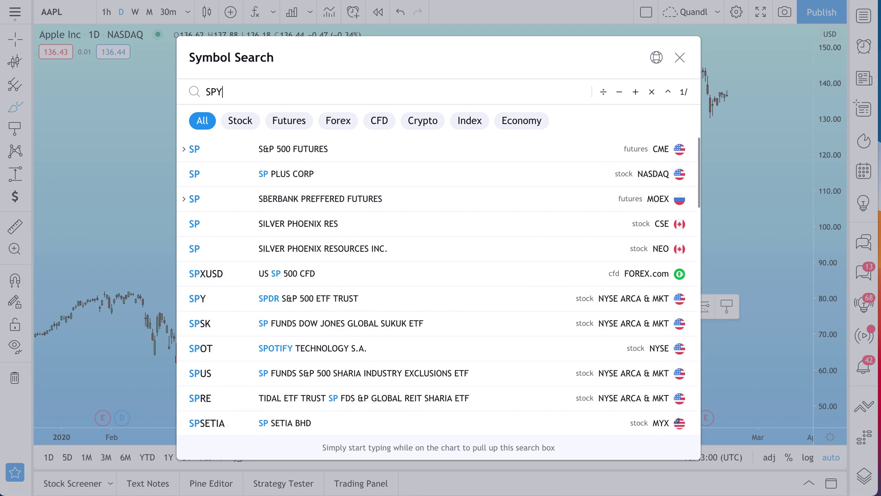
key("Return")
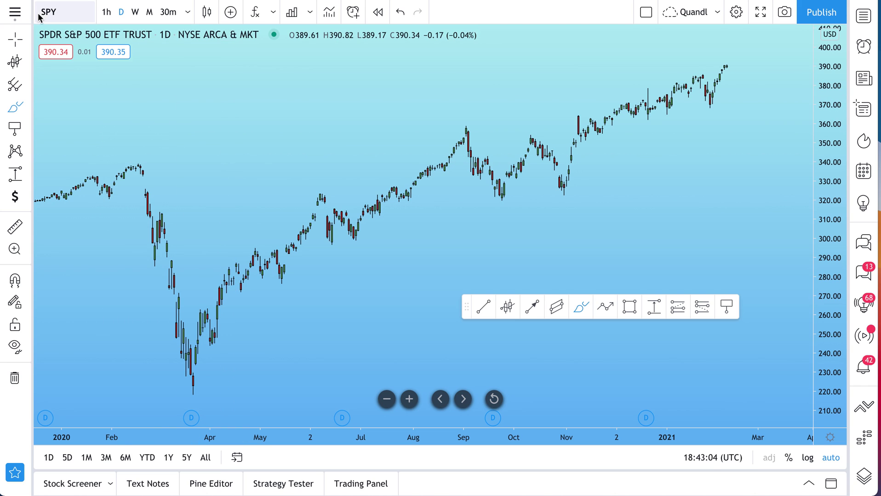
- Load the EURUSD chart and move the favorites bar back up
left_click(64, 19)
type("EURUSD")
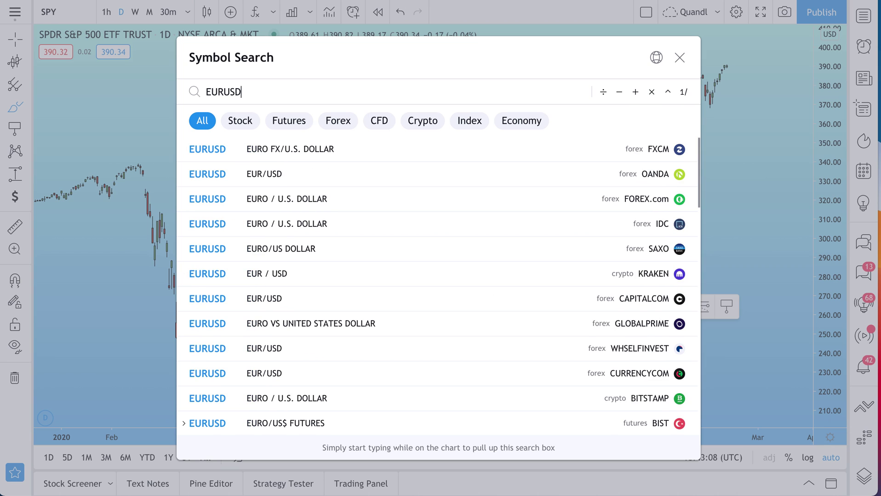
key("Return")
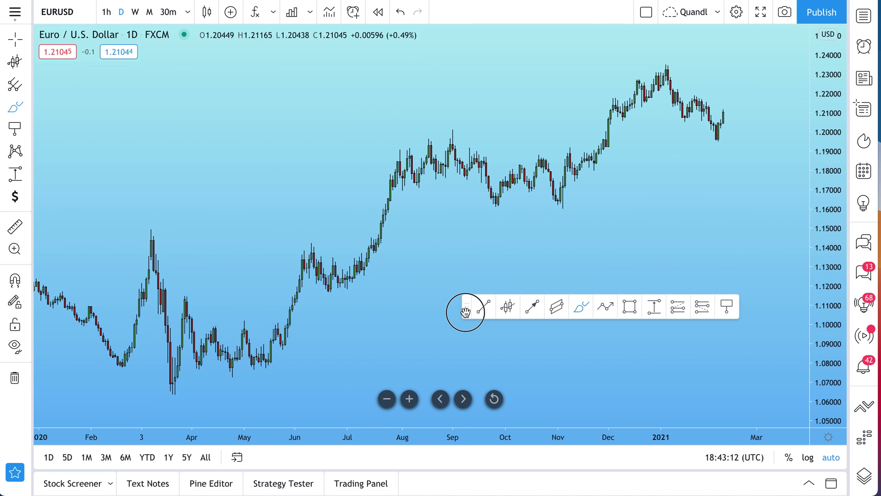
mouse_move(466, 312)
left_mouse_down()
mouse_move(291, 161)
mouse_move(171, 98)
mouse_move(121, 97)
left_mouse_up()
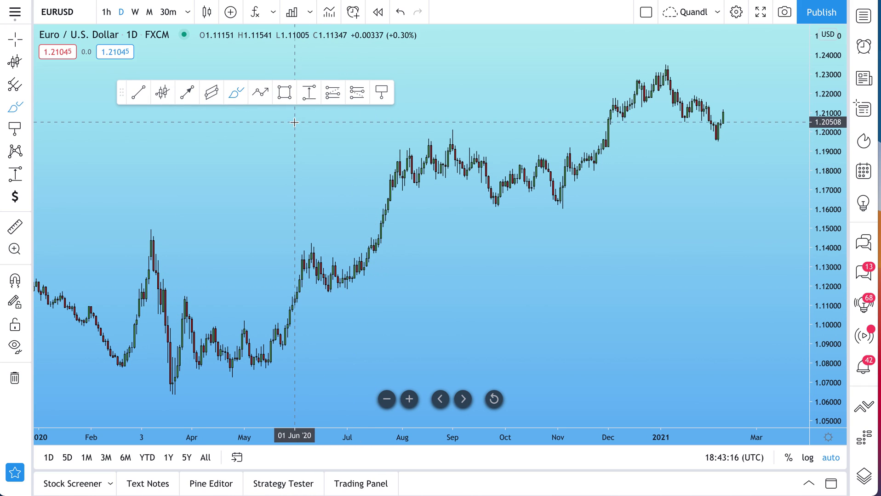
- Draw a rectangle along the 1.16 lows to late February and brush a red circle round the latest candles
left_click(284, 92)
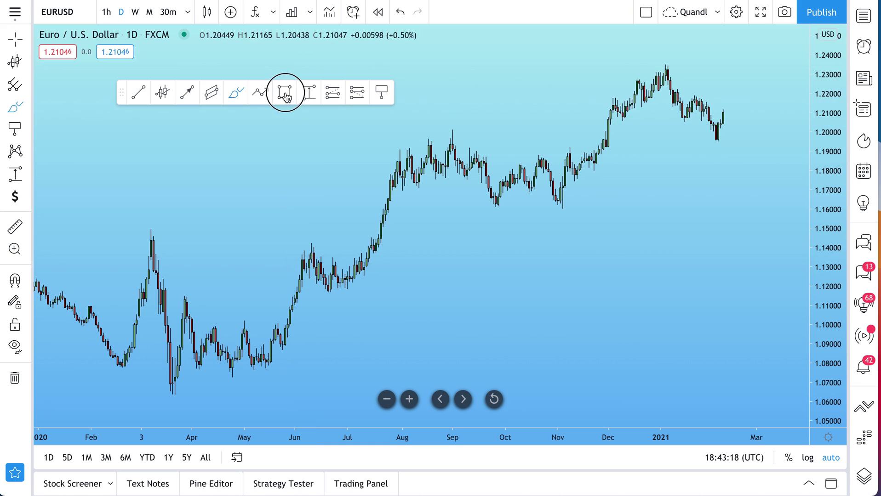
left_click(493, 205)
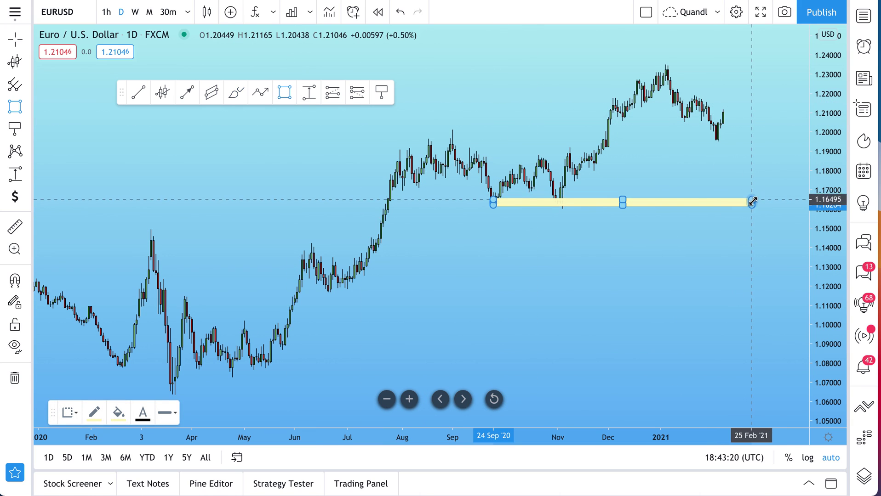
left_click(756, 209)
key("Escape")
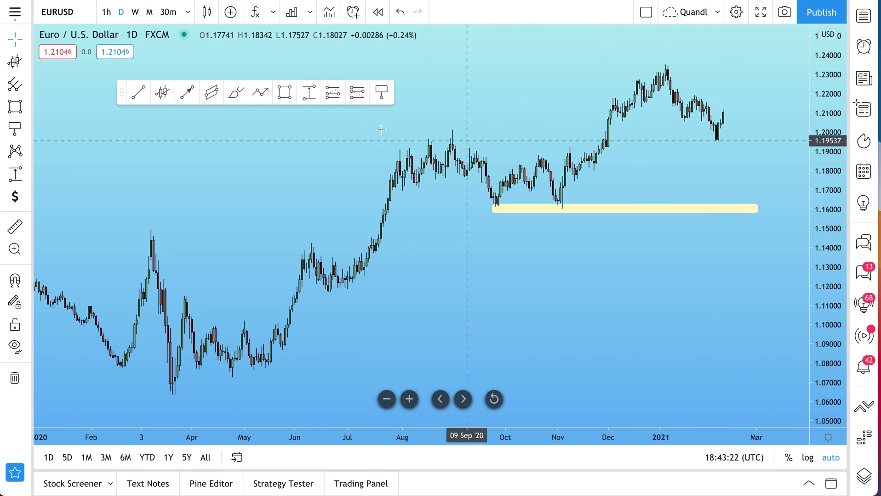
key("alt+b")
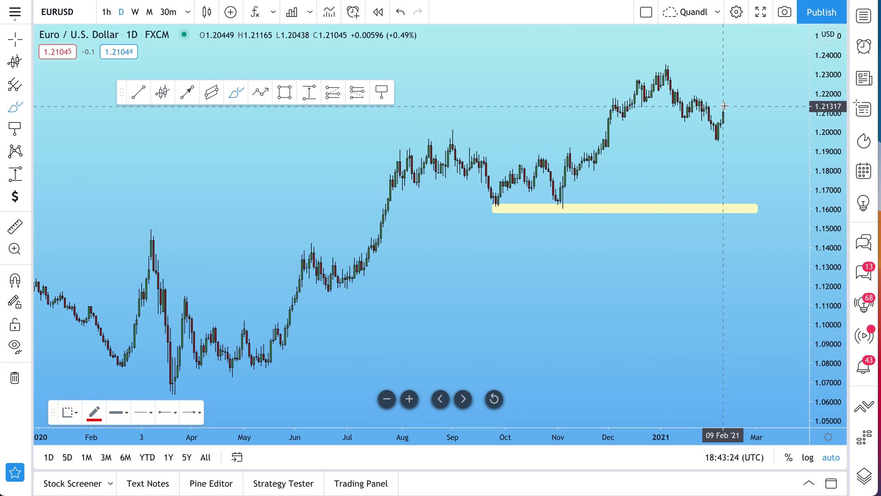
mouse_move(724, 106)
left_mouse_down()
mouse_move(708, 122)
mouse_move(721, 147)
mouse_move(725, 106)
left_mouse_up()
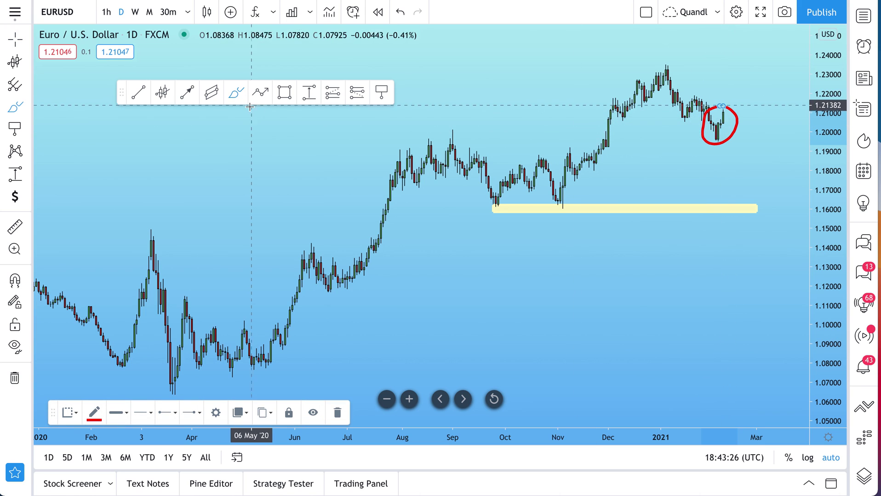
- Draw a zigzag path through the September–January swings ending in an upward arrowhead
left_click(260, 92)
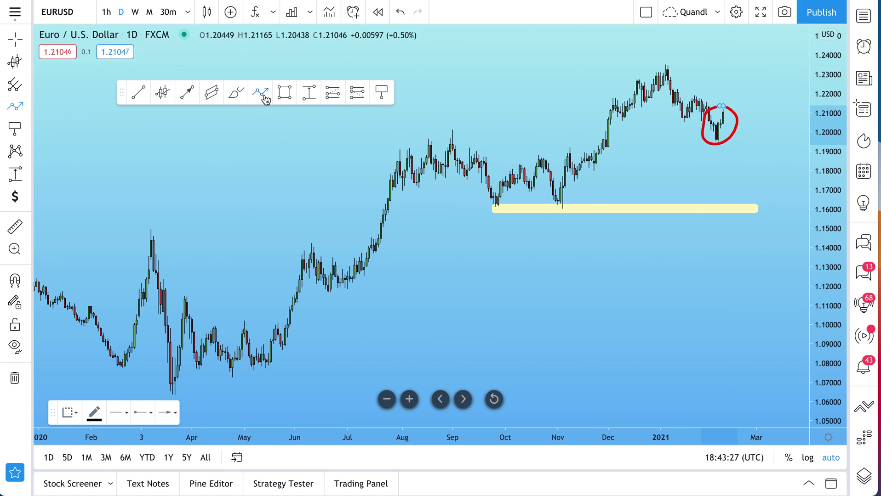
left_click(485, 167)
left_click(497, 205)
left_click(543, 160)
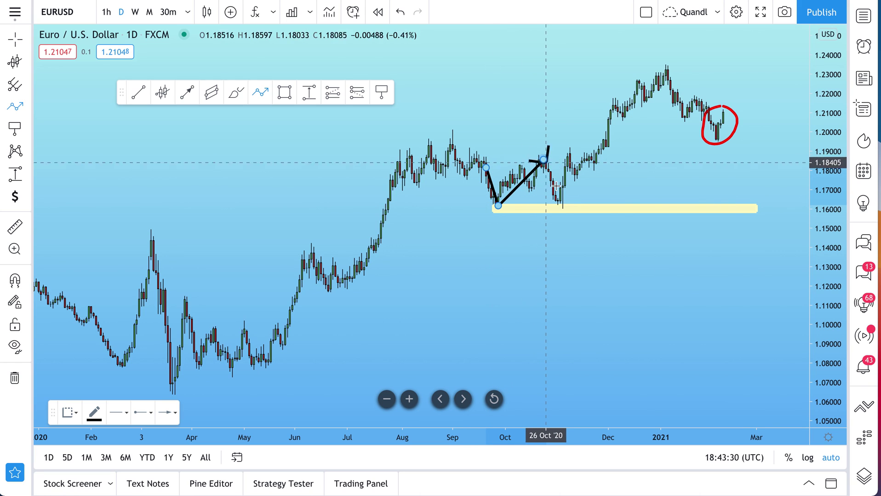
left_click(565, 210)
left_click(671, 68)
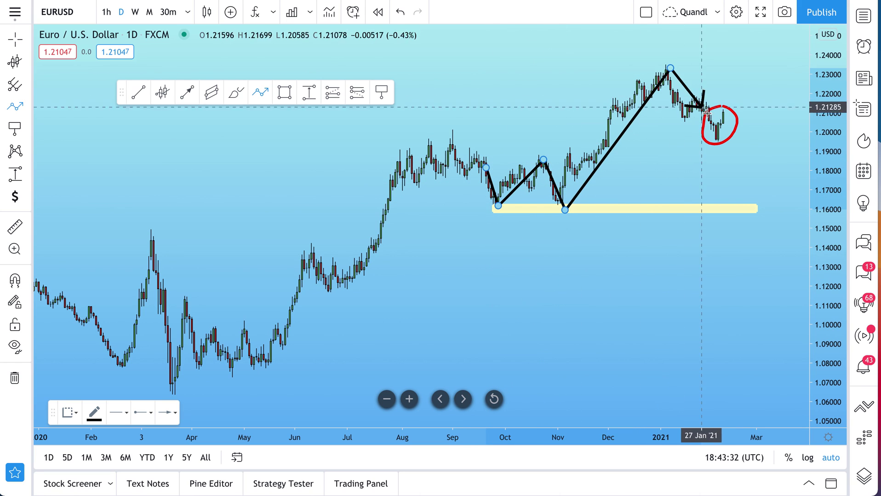
left_click(718, 136)
double_click(743, 88)
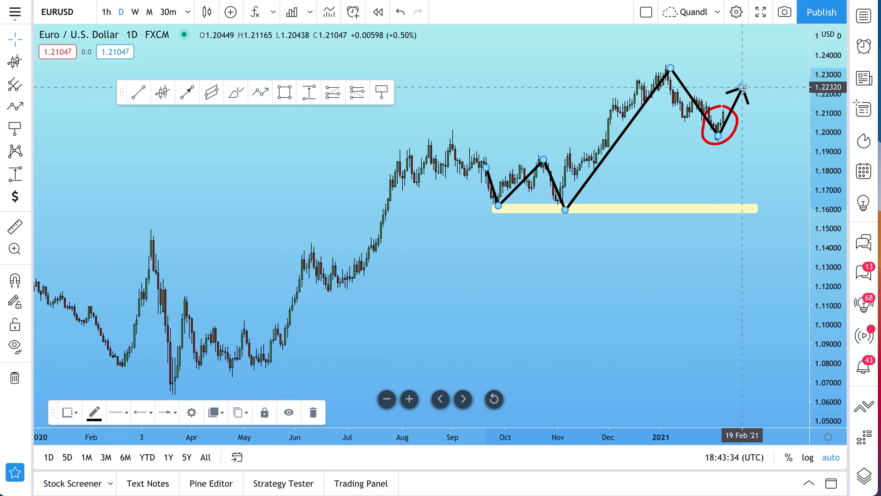
left_click(654, 177)
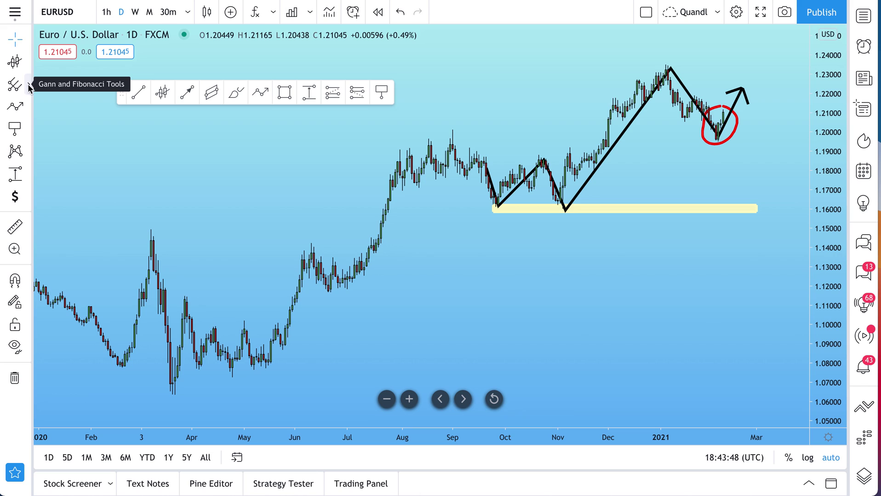
- Star Horizontal Line in the line tools list, then unstar it again
left_click(28, 62)
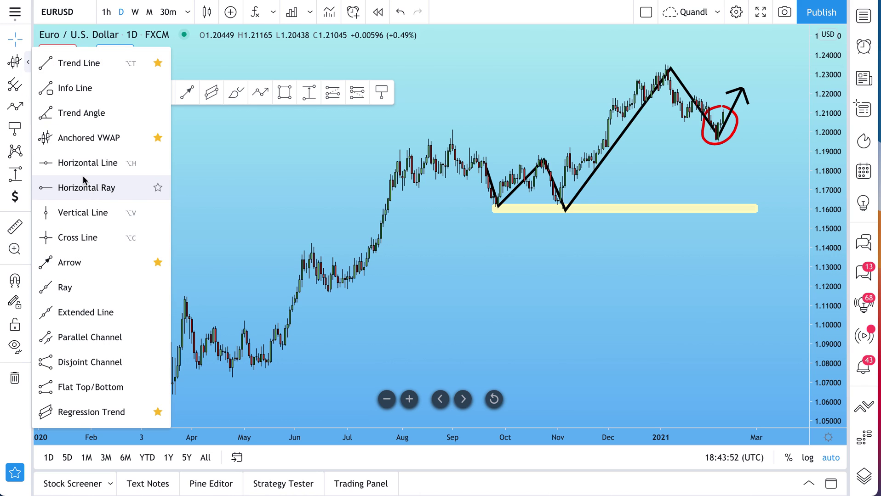
left_click(158, 164)
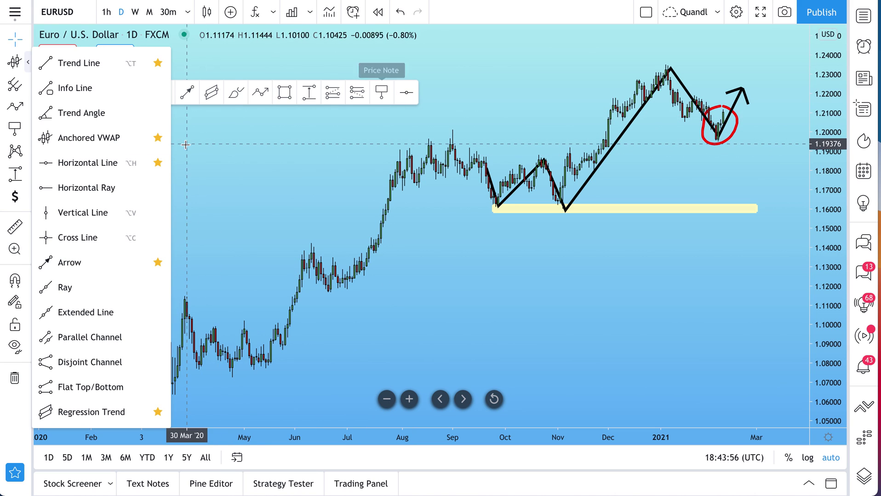
left_click(29, 67)
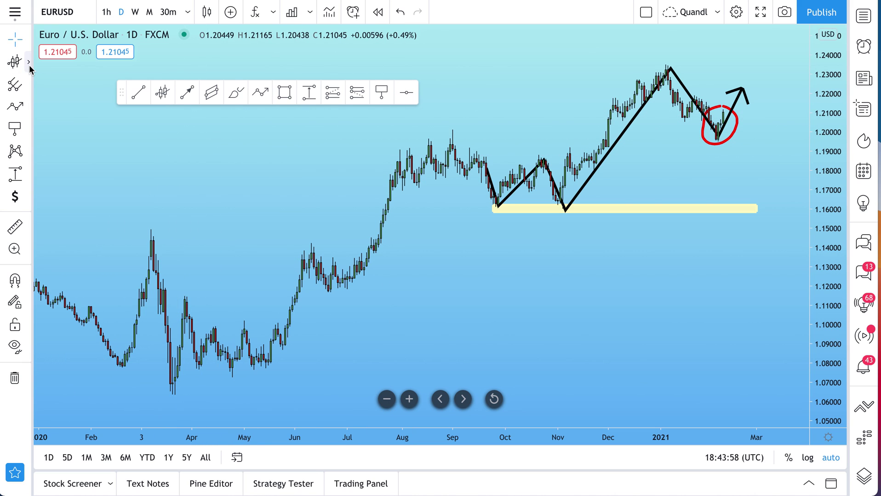
left_click(29, 64)
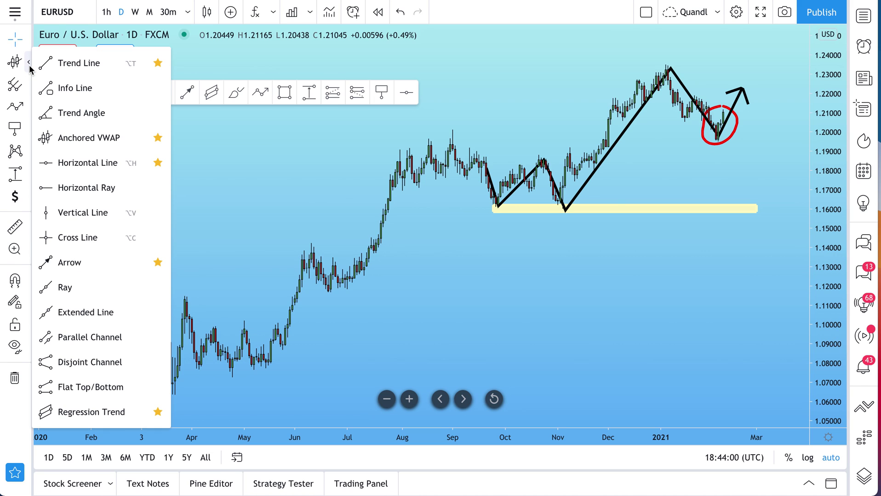
left_click(158, 163)
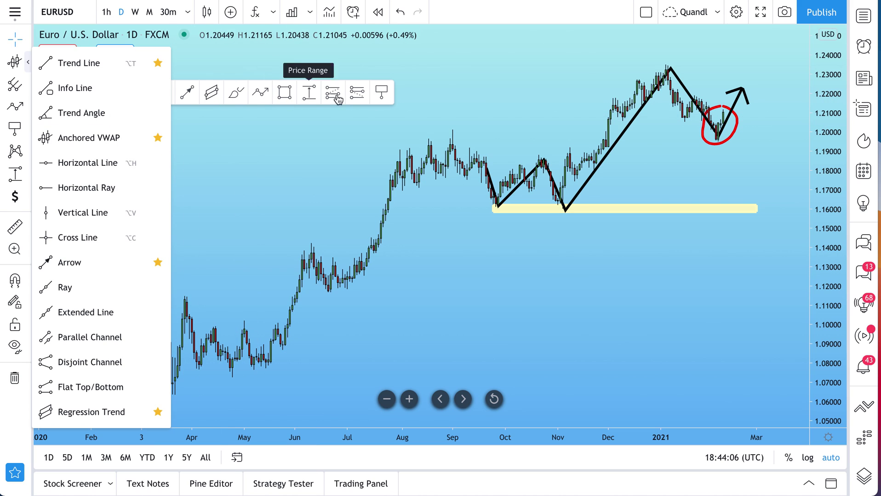
- Unstar Anchored VWAP, Trend Line, Arrow and Regression Trend, then reposition the favorites toolbar
left_click(158, 140)
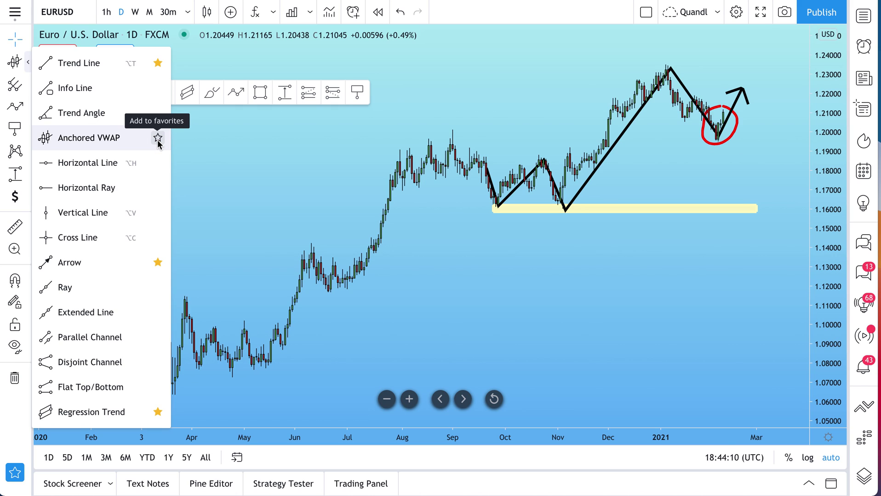
left_click(158, 65)
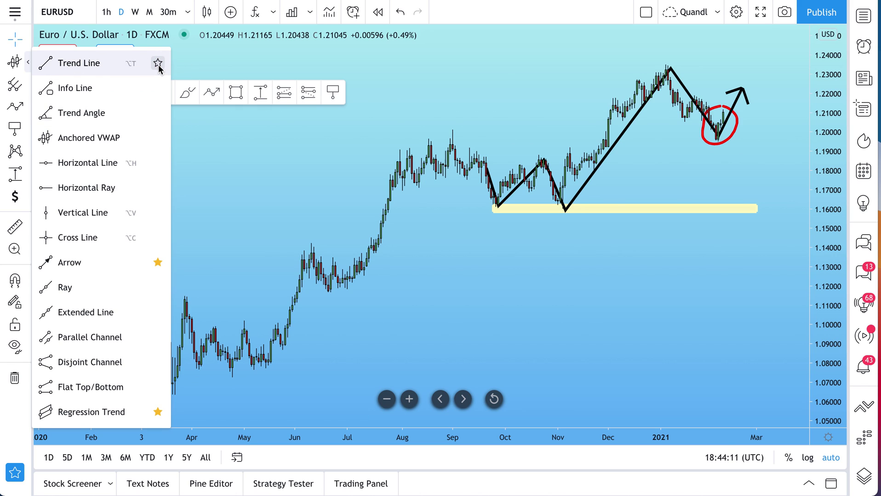
left_click(157, 263)
left_click(158, 412)
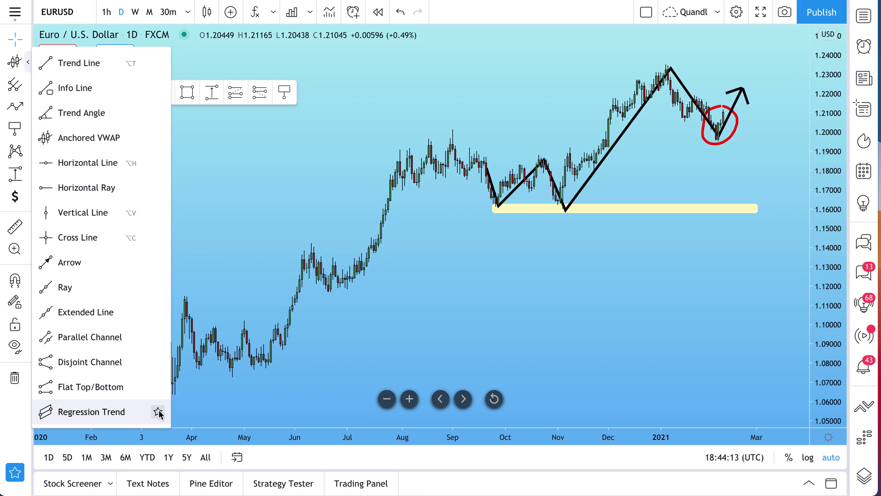
left_click(250, 208)
left_click_drag(119, 95, 357, 80)
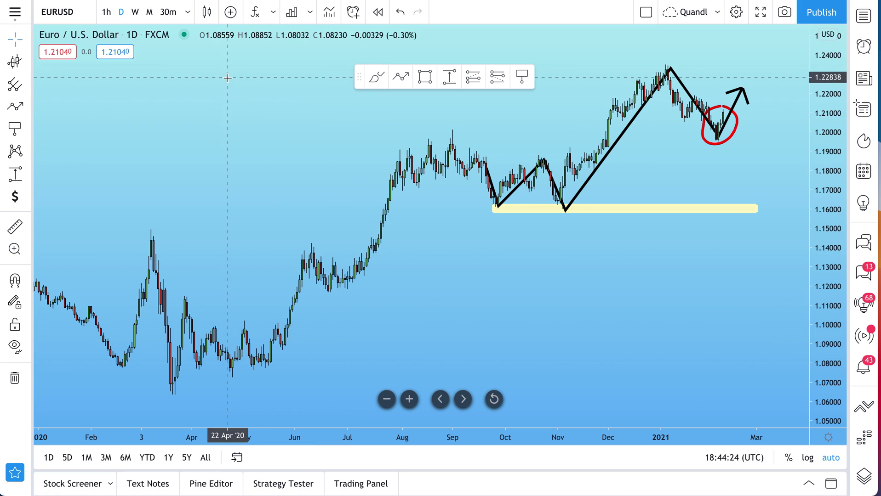
- Toggle Price Note's favorite star several times, leaving it unstarred
left_click(28, 133)
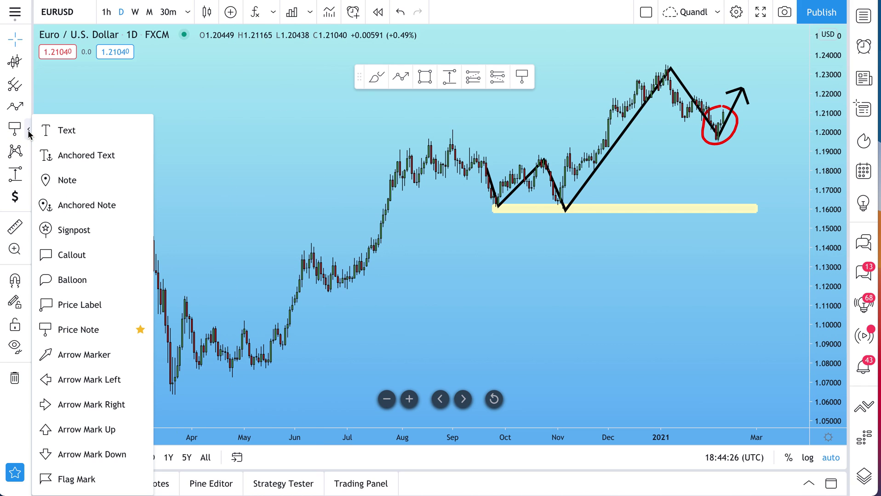
left_click(141, 329)
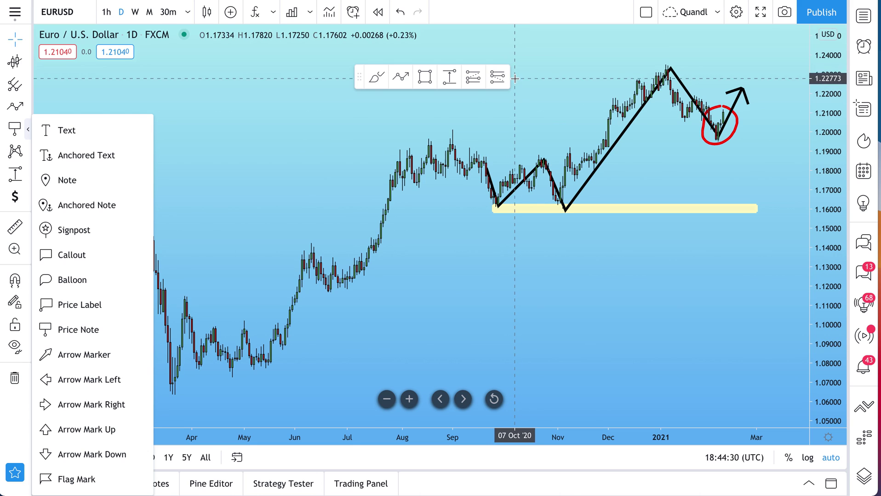
left_click(138, 330)
left_click(138, 330)
left_click(138, 330)
left_click(138, 330)
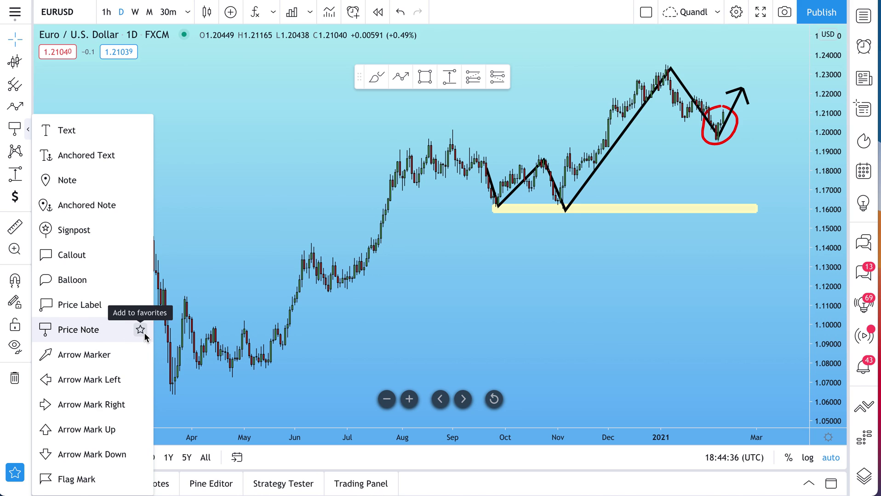
- Star Signpost, Anchored Note, Note, Anchored Text and Text
left_click(140, 230)
left_click(140, 205)
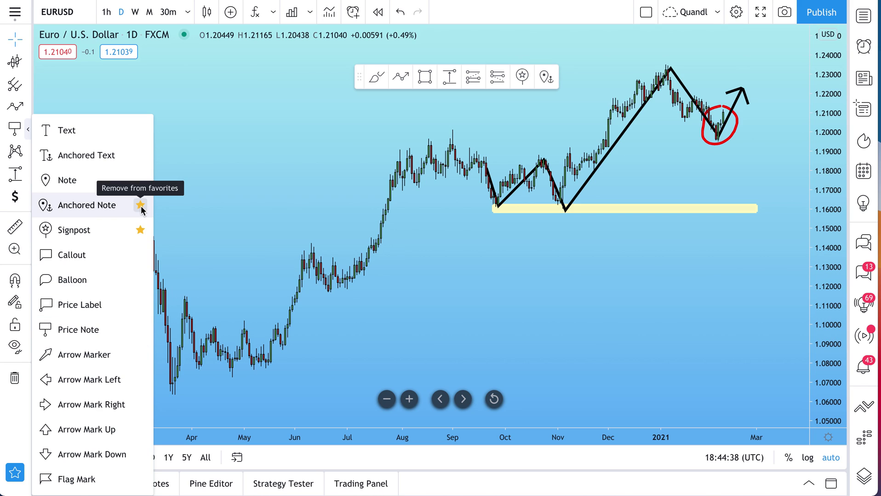
left_click(140, 181)
left_click(140, 156)
left_click(140, 130)
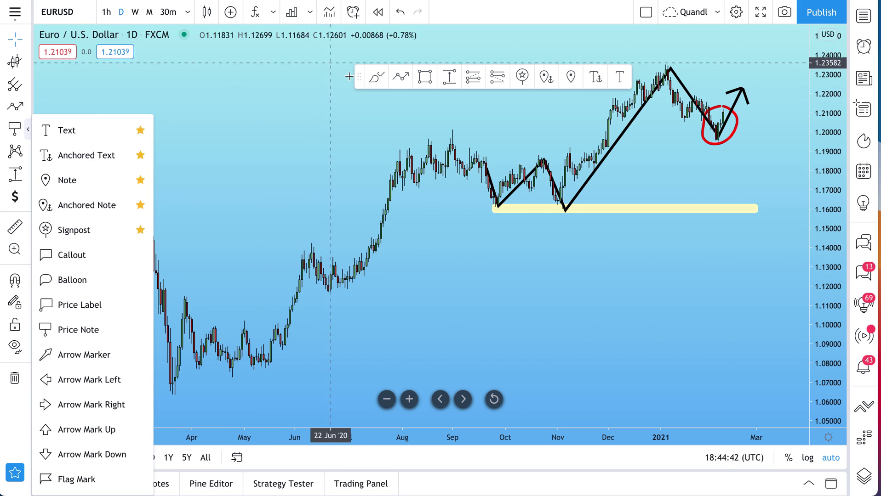
- Star Pitchfork, Pitchfan, Fib Retracement and Gann Fan, then move the favorites toolbar left
left_click(28, 84)
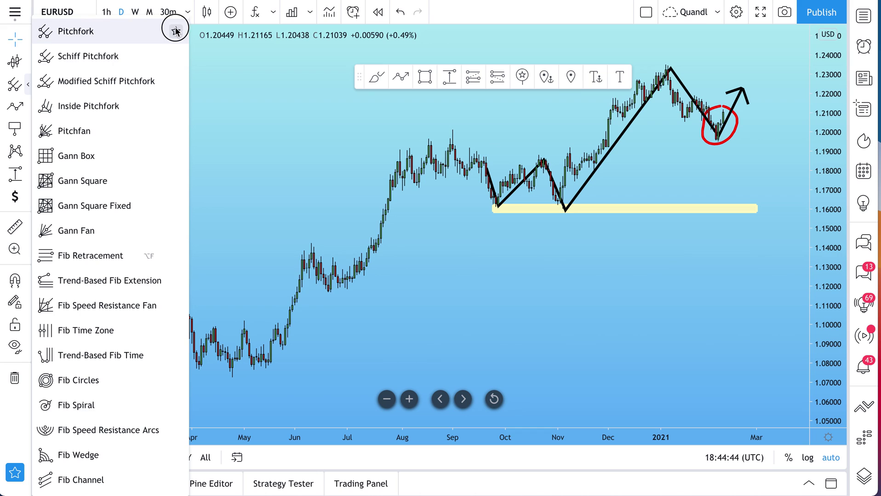
left_click(176, 31)
left_click(176, 131)
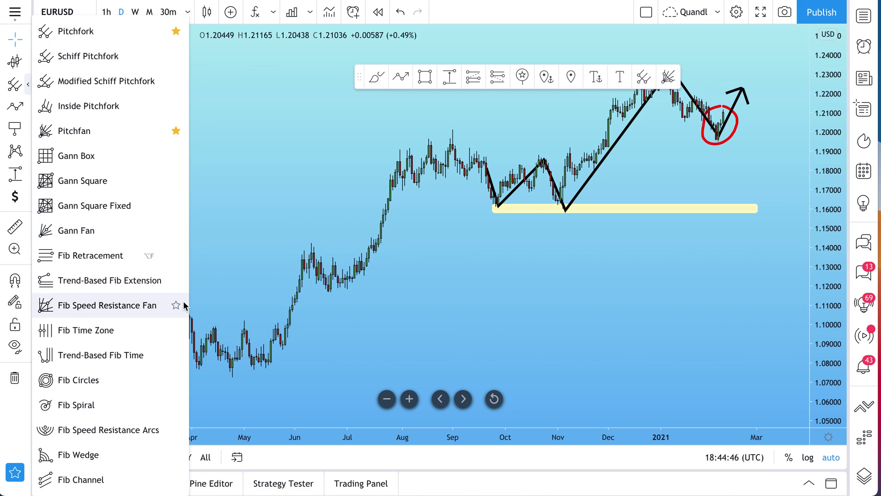
left_click(176, 256)
left_click(176, 231)
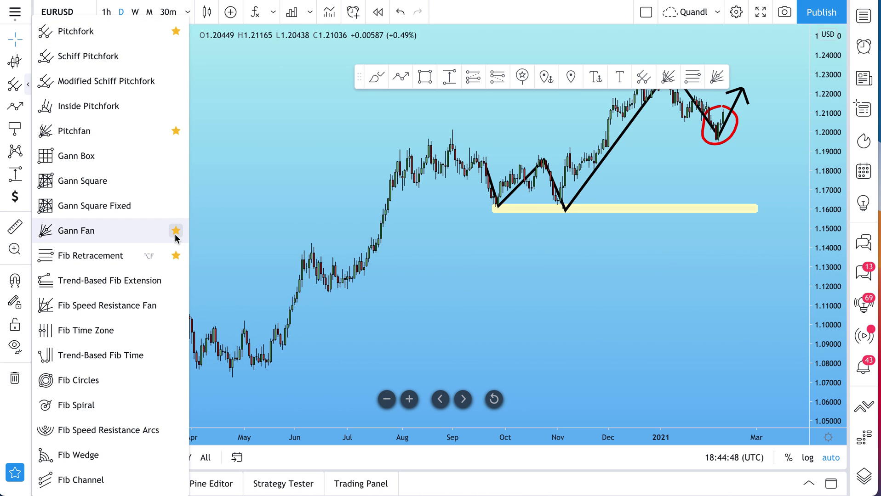
left_click(382, 129)
mouse_move(359, 77)
left_mouse_down()
mouse_move(153, 98)
mouse_move(49, 91)
left_mouse_up()
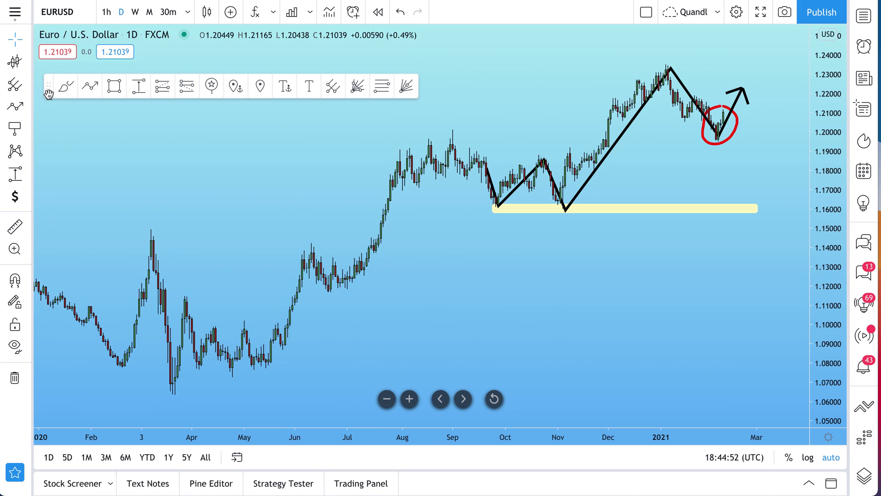
- Nudge the favorites toolbar slightly upward into place
mouse_move(47, 87)
left_mouse_down()
mouse_move(74, 261)
mouse_move(65, 391)
mouse_move(44, 415)
mouse_move(43, 408)
mouse_move(437, 360)
mouse_move(428, 359)
mouse_move(439, 405)
mouse_move(228, 216)
mouse_move(69, 86)
mouse_move(42, 79)
left_mouse_up()
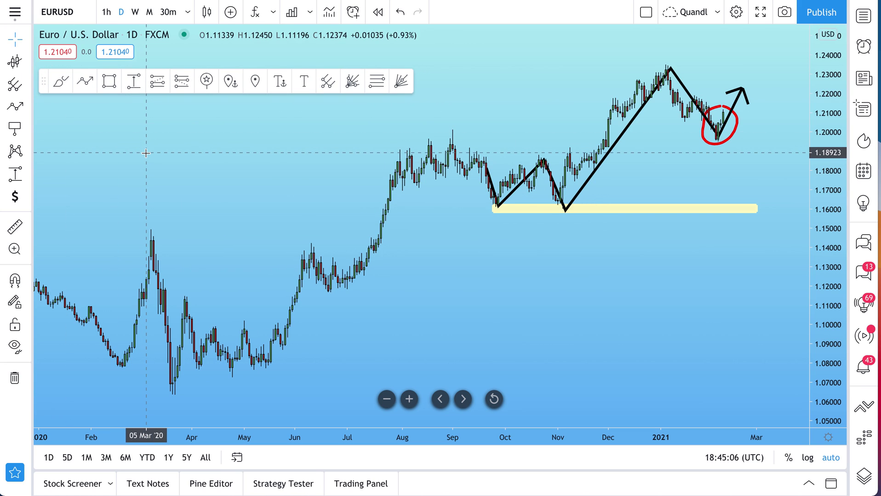
- Pin a note reading "This is note" above the early-September peak, nudged to 01 Sep
left_click(256, 86)
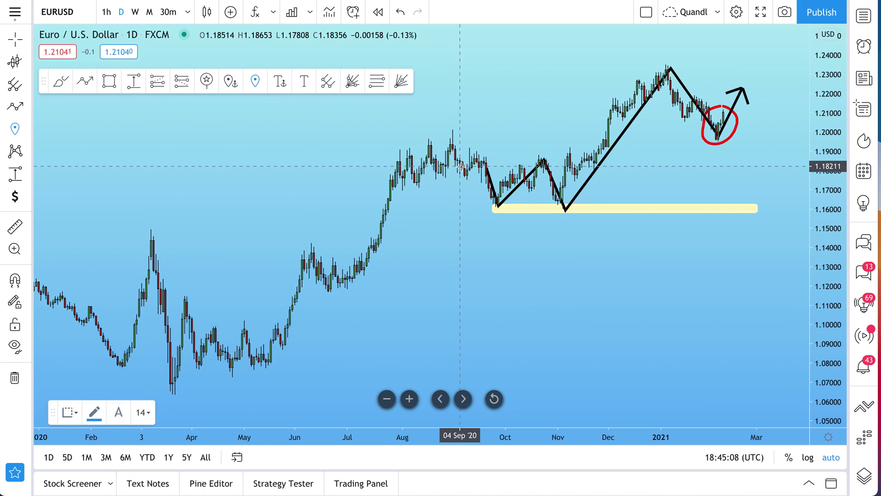
left_click(454, 145)
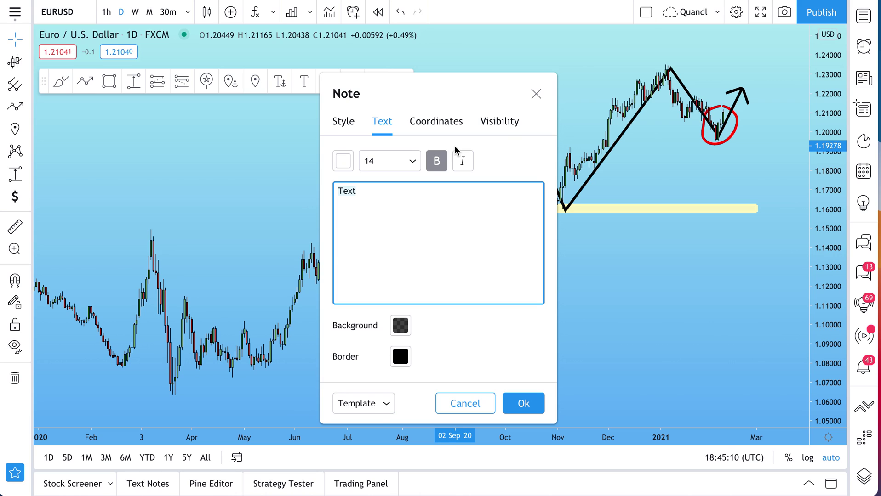
type("This is not")
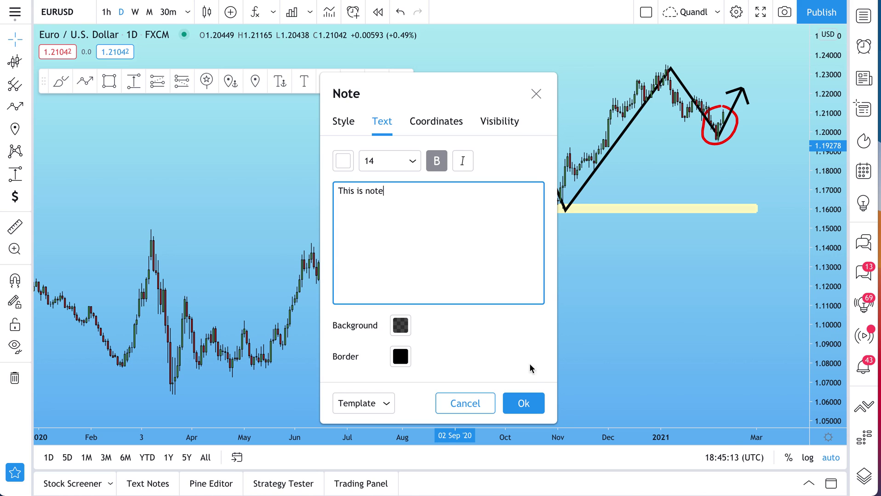
left_click(524, 402)
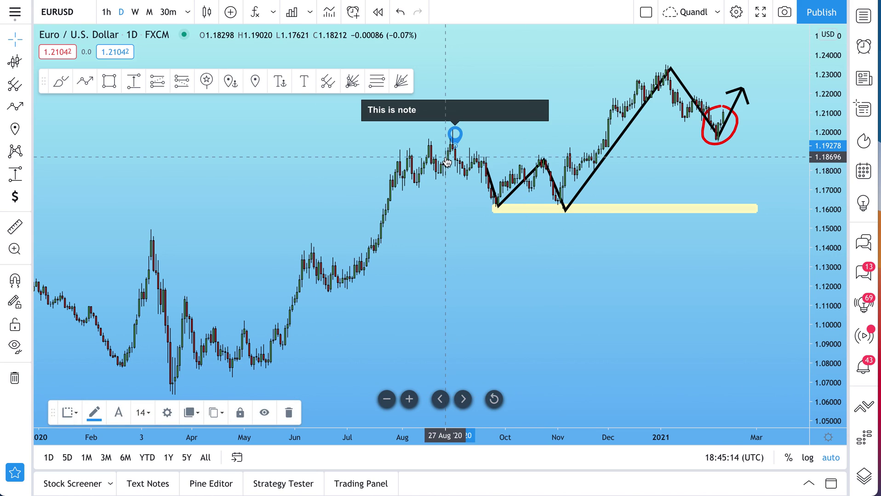
left_click_drag(459, 144, 456, 138)
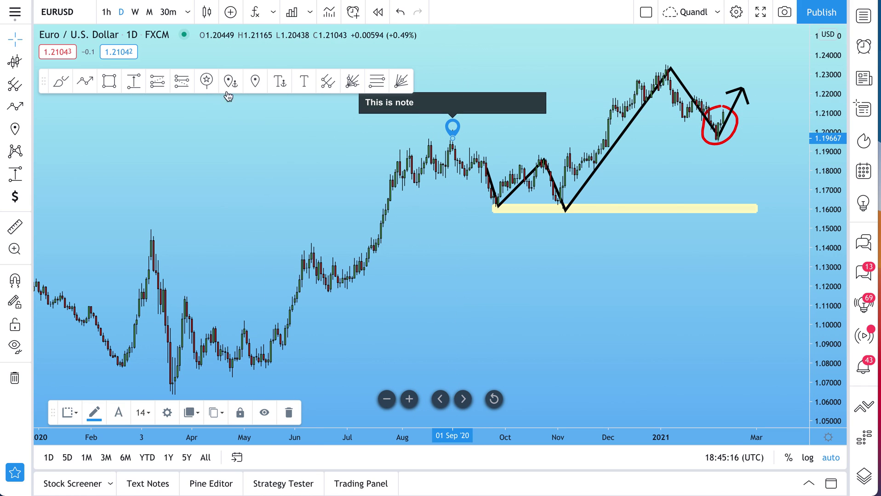
- Add a "This is text" label and move it into the yellow band near 1.16
left_click(305, 83)
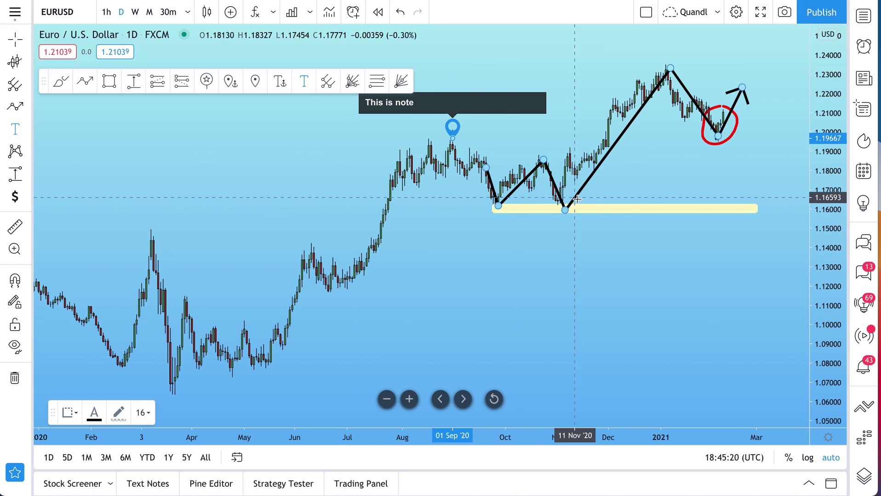
left_click(602, 210)
type("This is text")
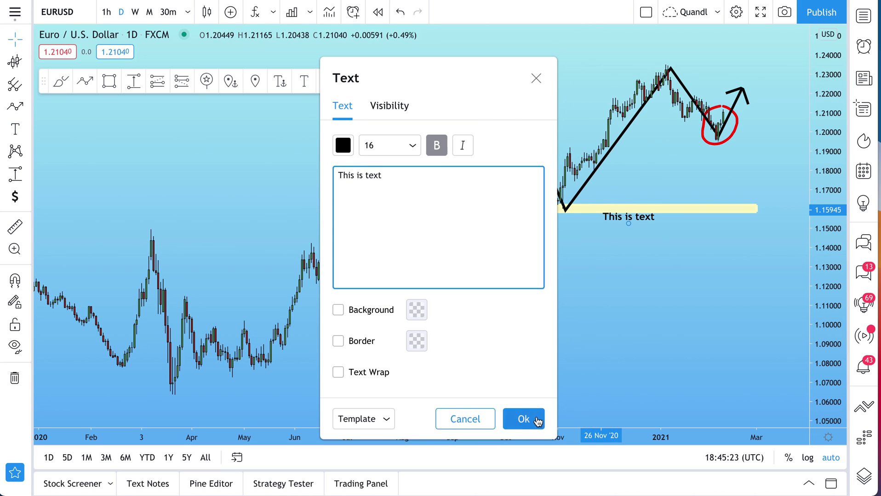
left_click(536, 420)
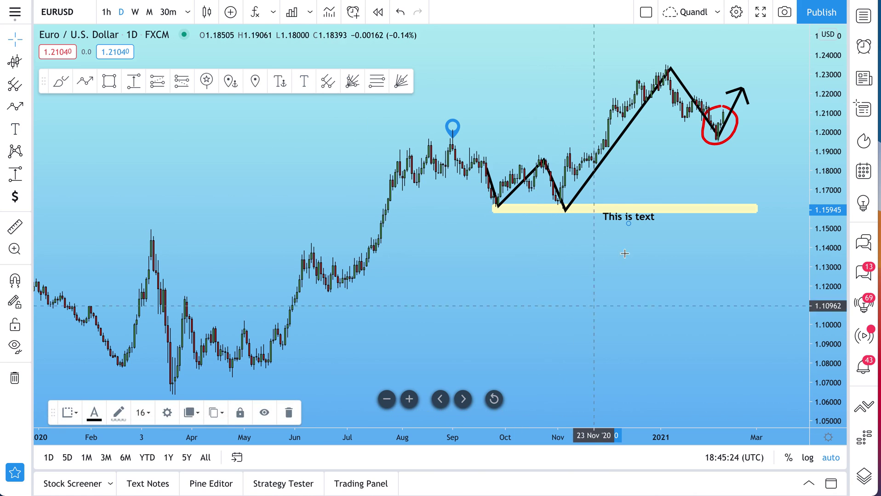
left_click_drag(647, 216, 641, 208)
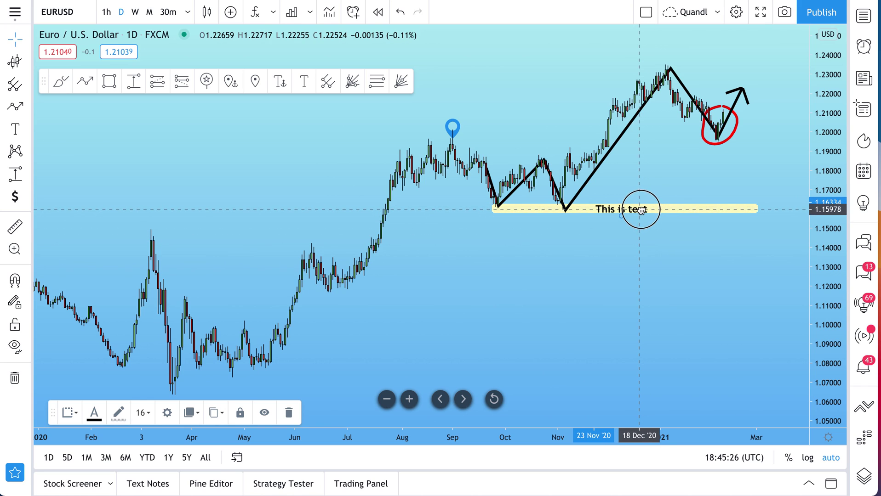
left_click(538, 273)
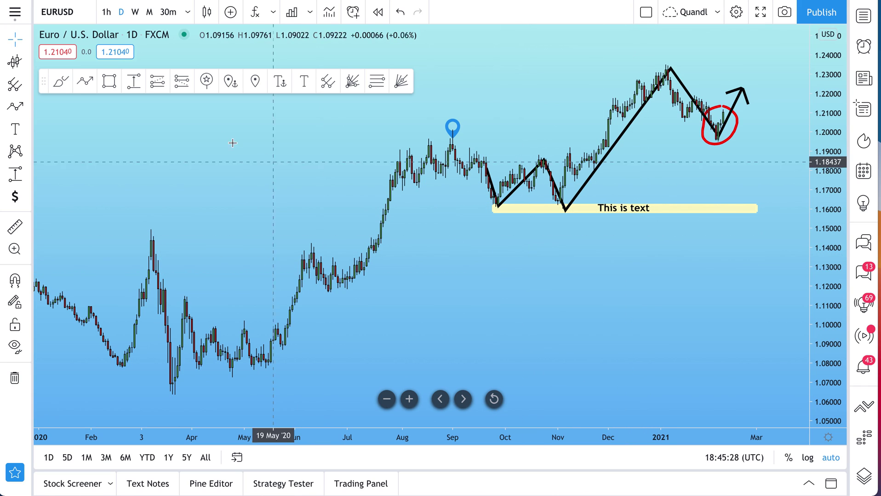